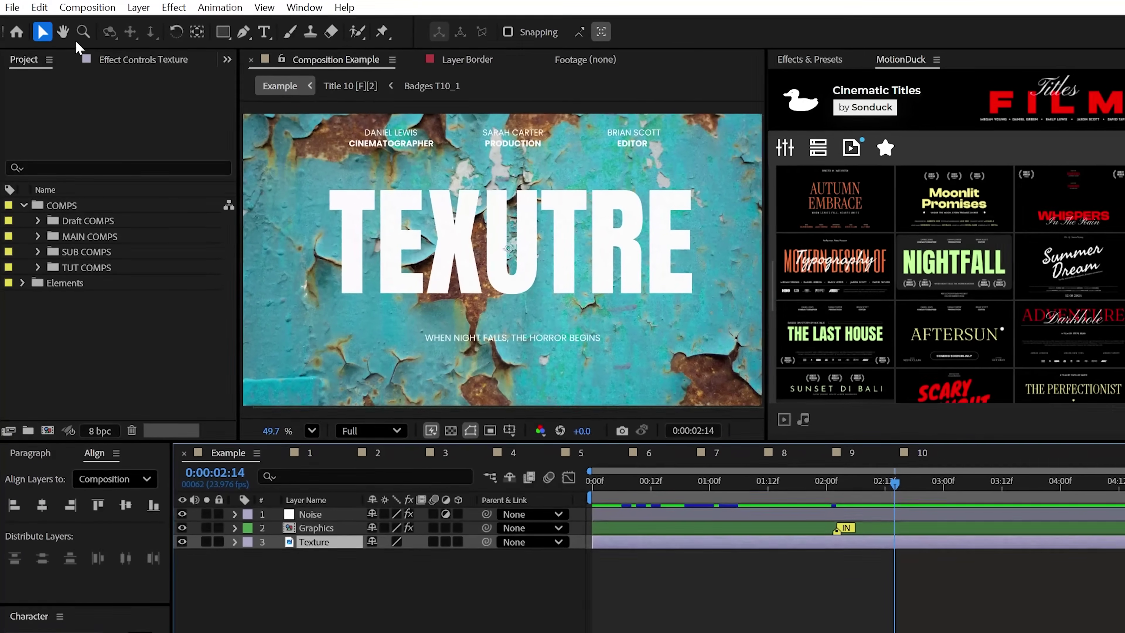
Step: Duplicate Texture and set Texture 2 as the Graphics layer's Luma track matte
left_click(40, 7)
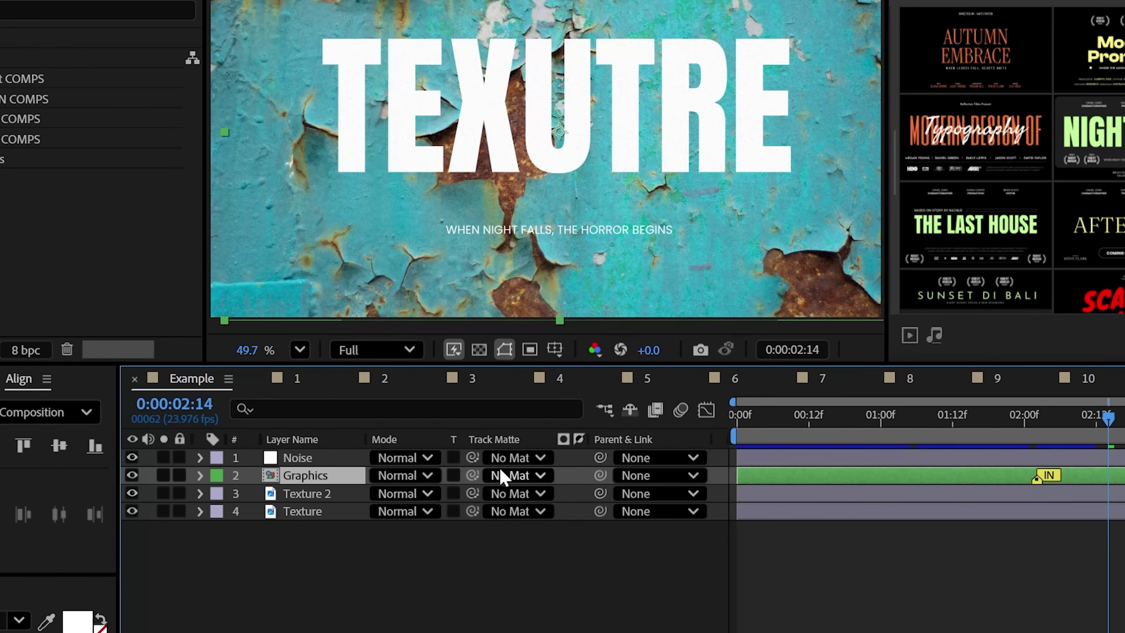
left_click(503, 476)
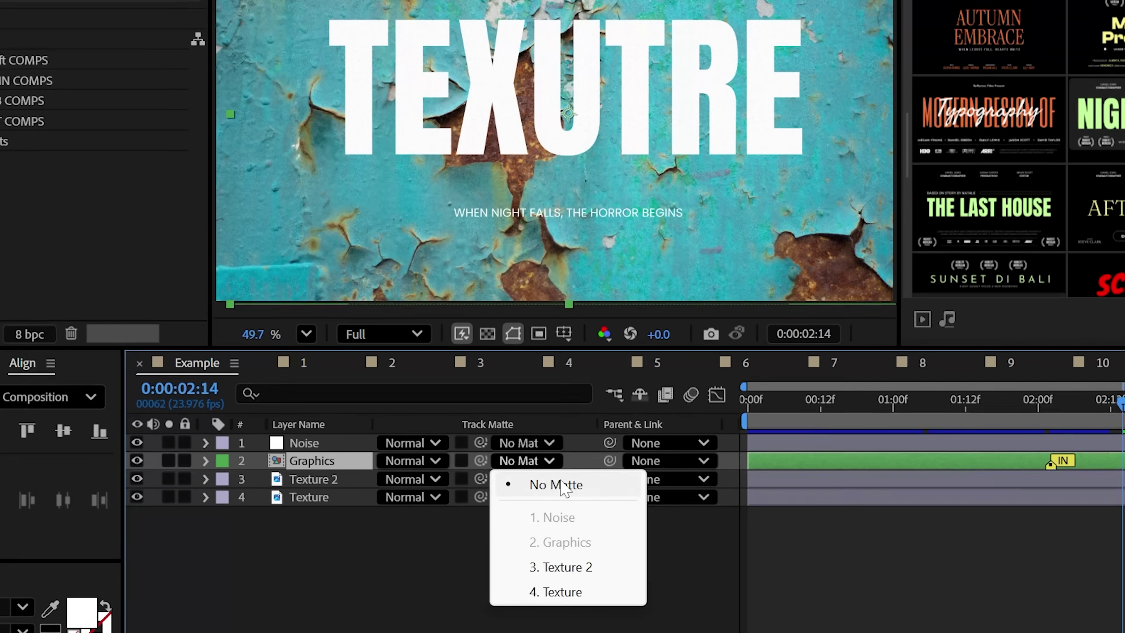
left_click(556, 571)
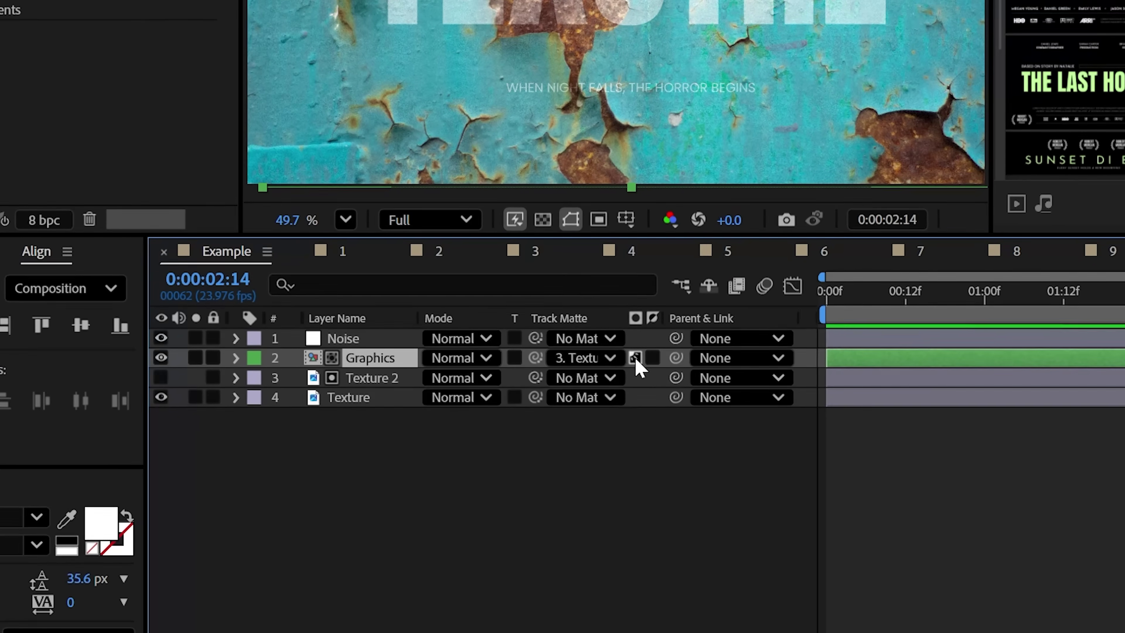
left_click(635, 358)
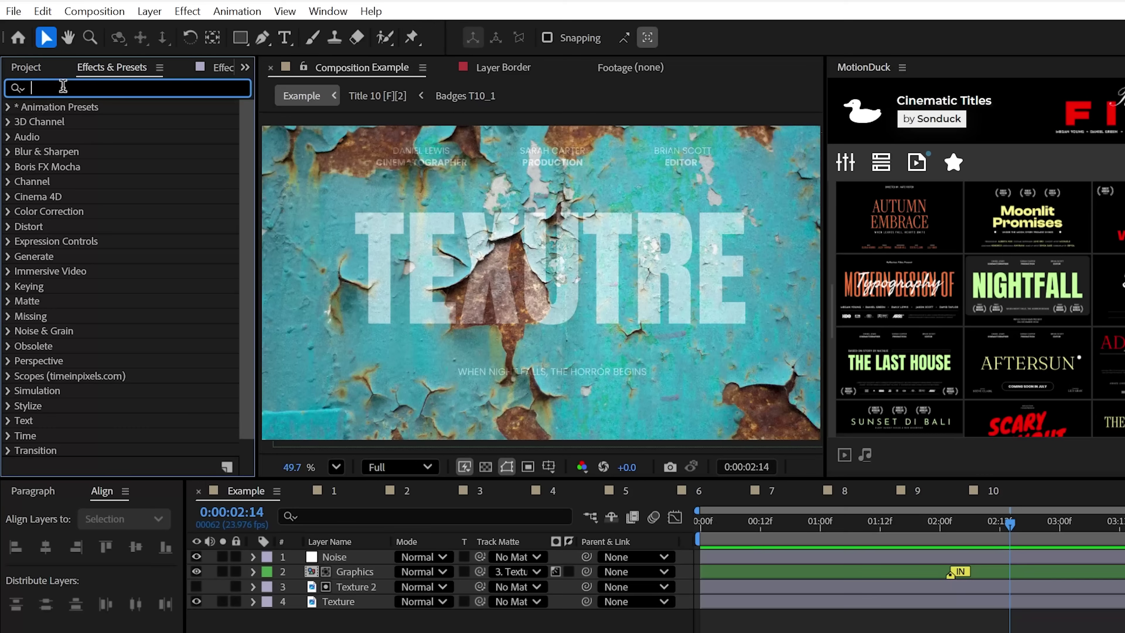
Step: Give Texture 2 a steep S-shaped Curves effect for contrast, then duplicate the Graphics layer
type("Curves")
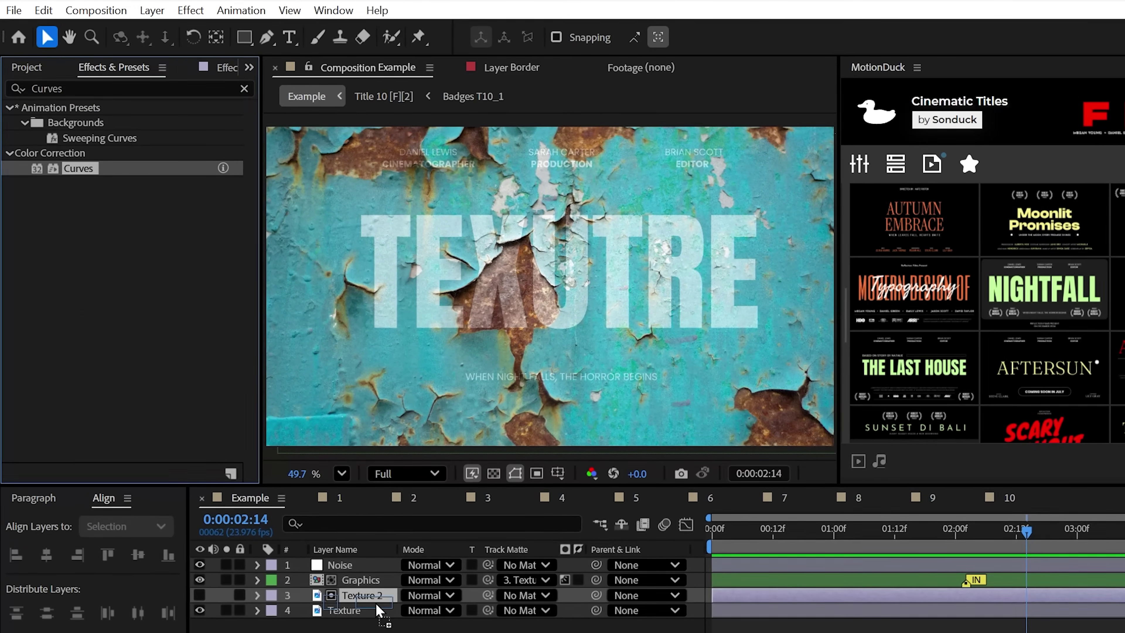
left_click_drag(378, 611, 363, 596)
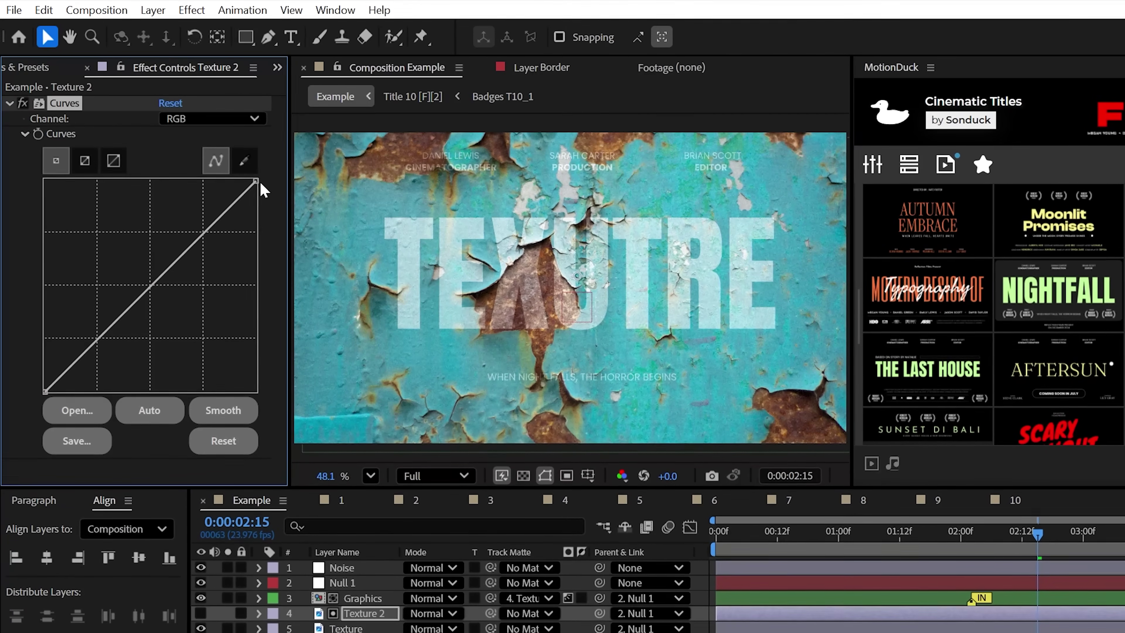
left_click_drag(256, 179, 210, 179)
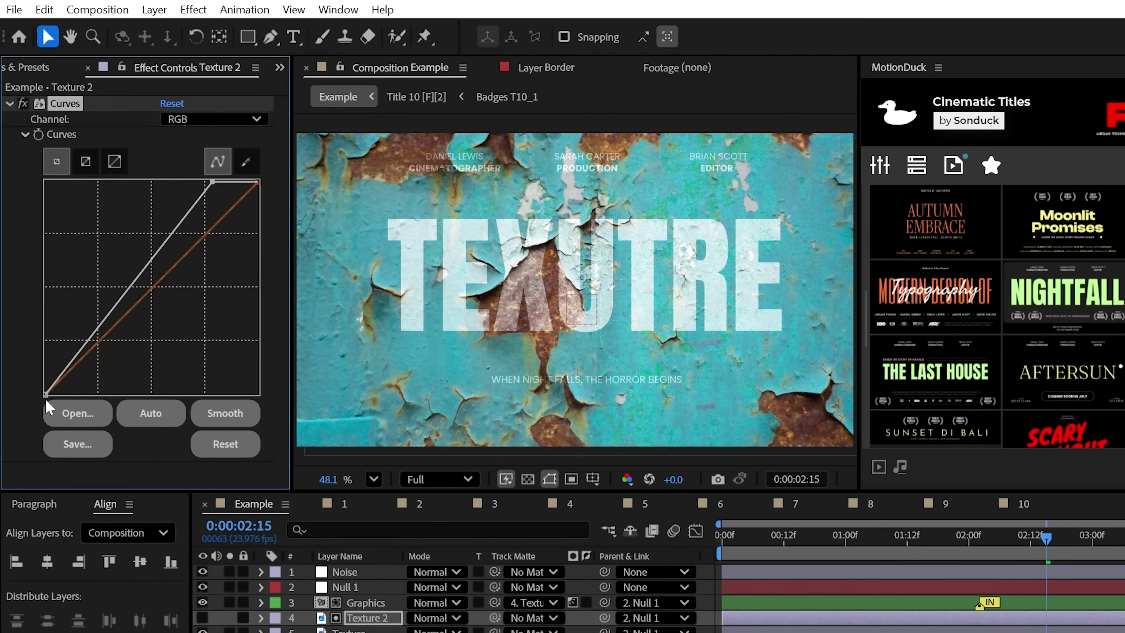
left_click_drag(45, 393, 117, 396)
left_click_drag(154, 319, 162, 326)
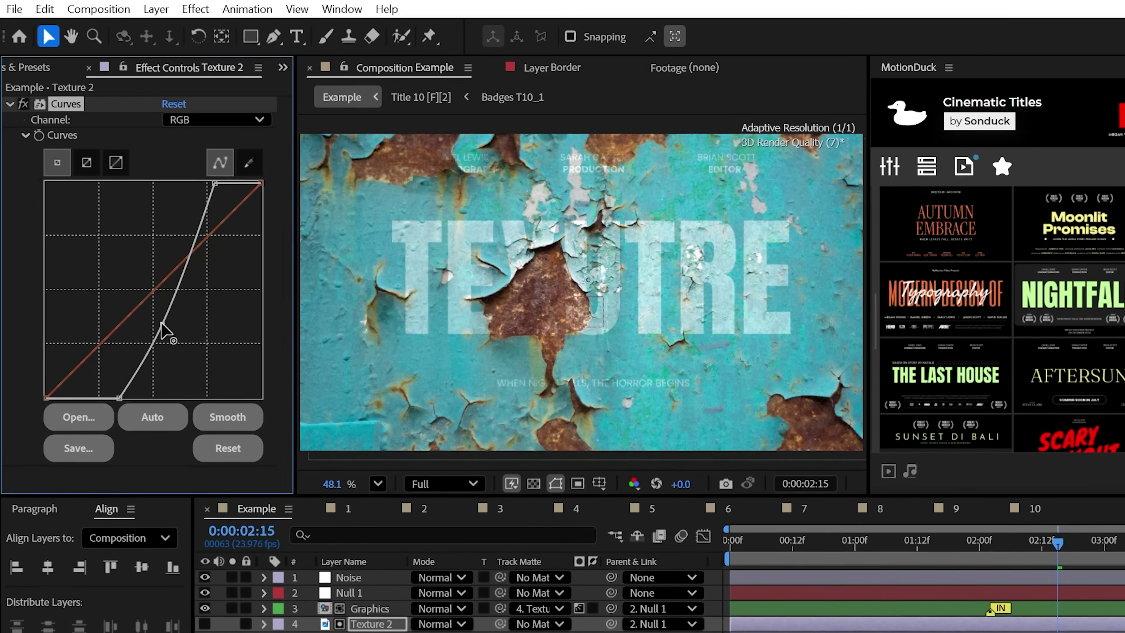
key("ctrl+d")
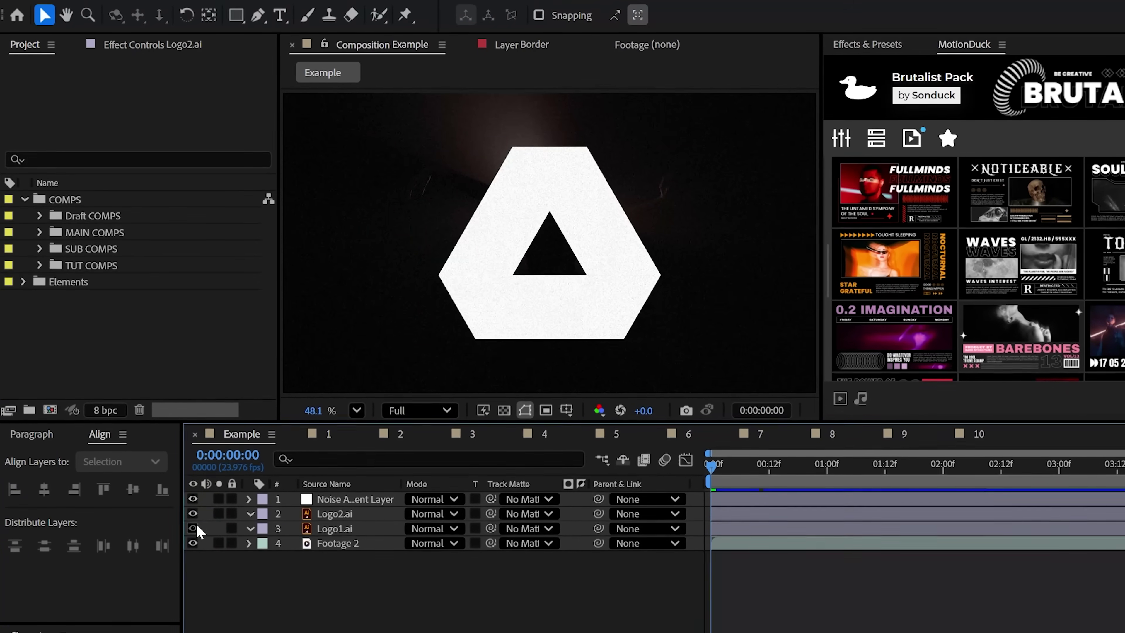
Step: Show only the G logo layer and auto-trace it into a mask
left_click(193, 514)
left_click(193, 528)
left_click(332, 528)
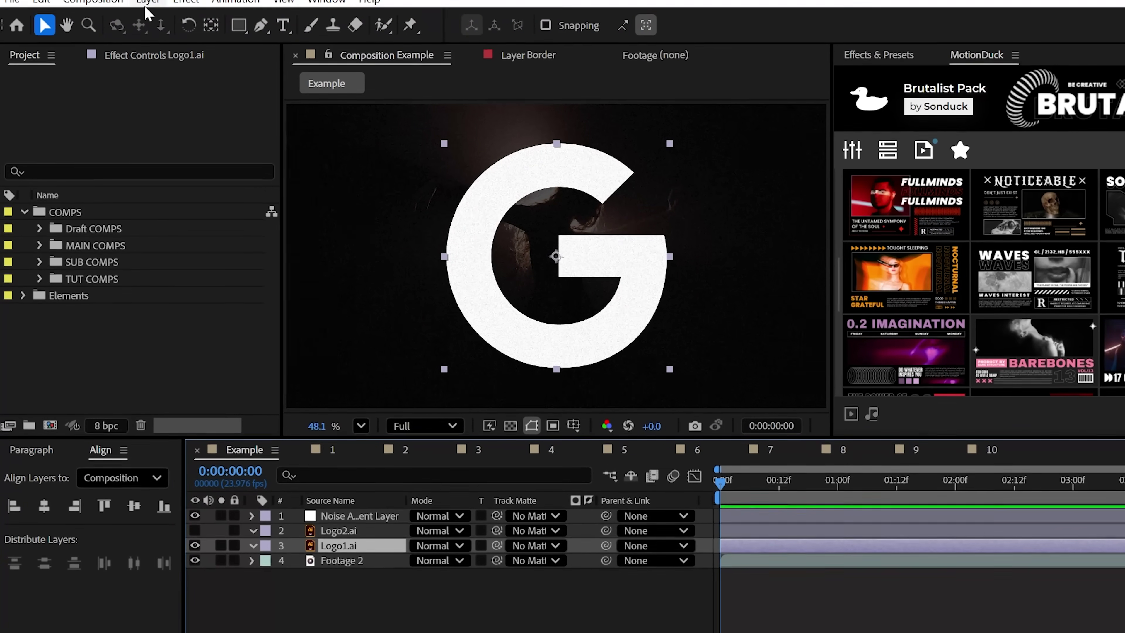
left_click(147, 4)
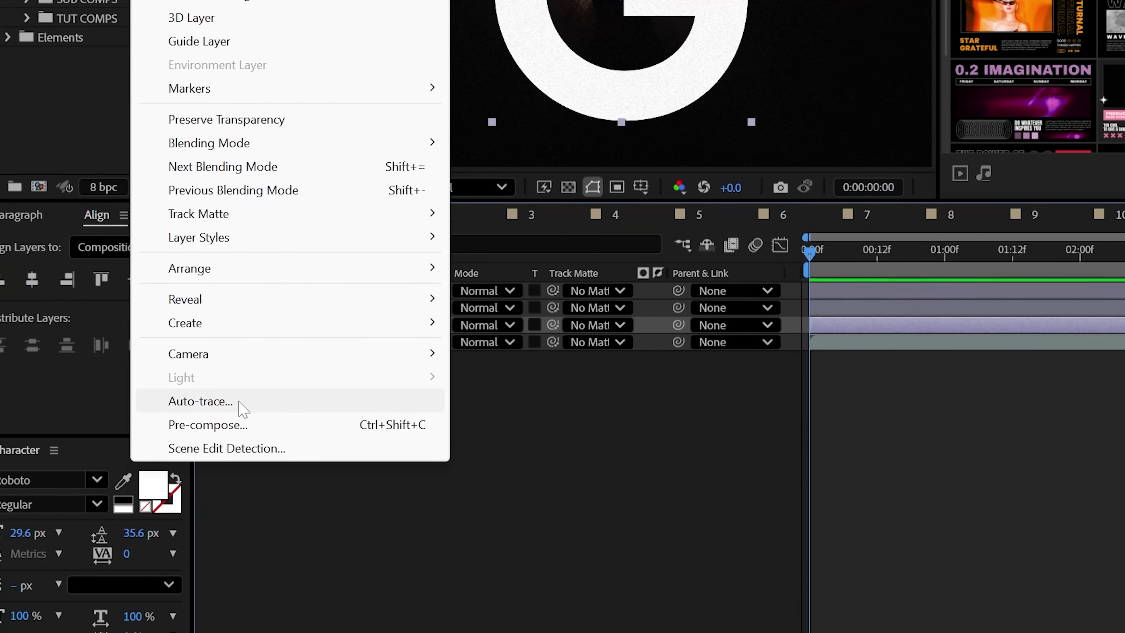
left_click(226, 617)
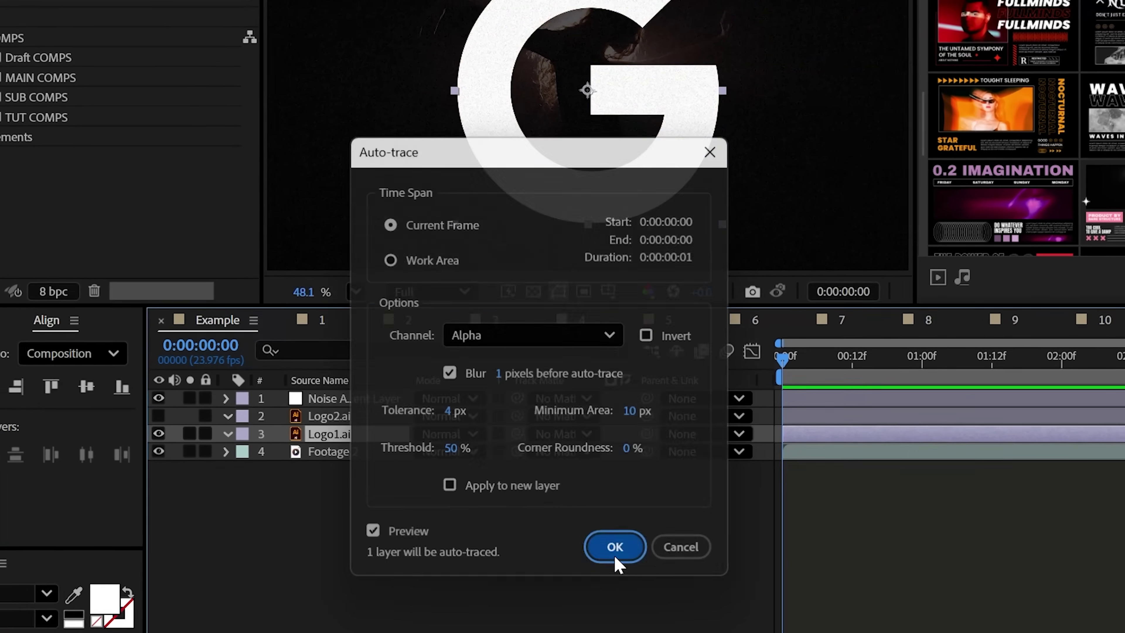
left_click(615, 548)
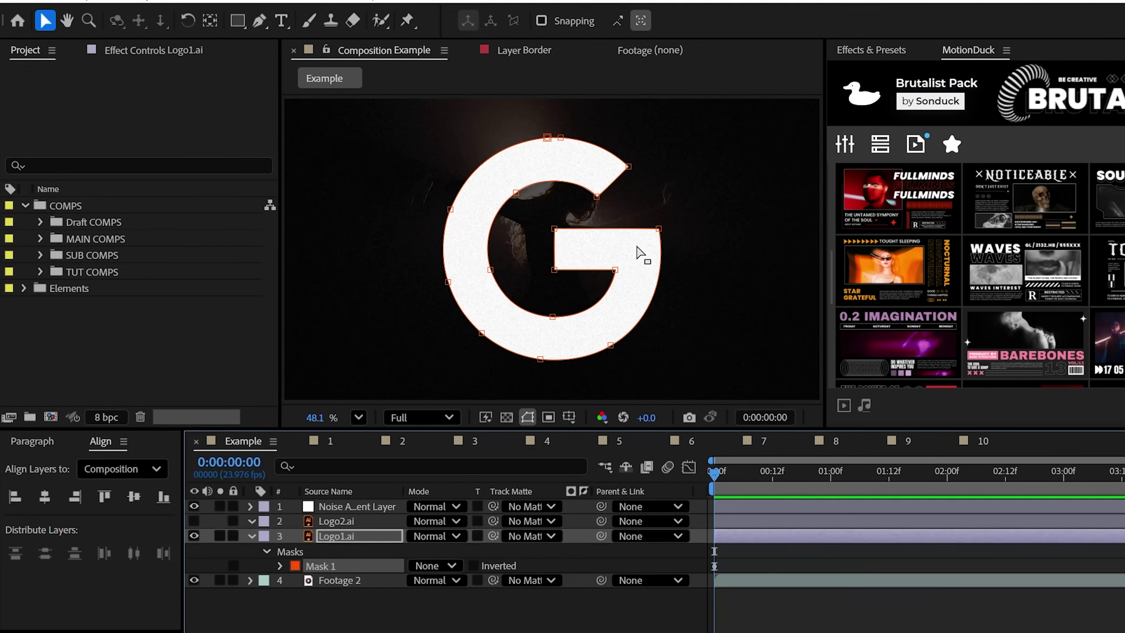
Step: Show only the triangle logo layer and auto-trace it into masks
left_click(248, 533)
left_click(191, 518)
left_click(191, 533)
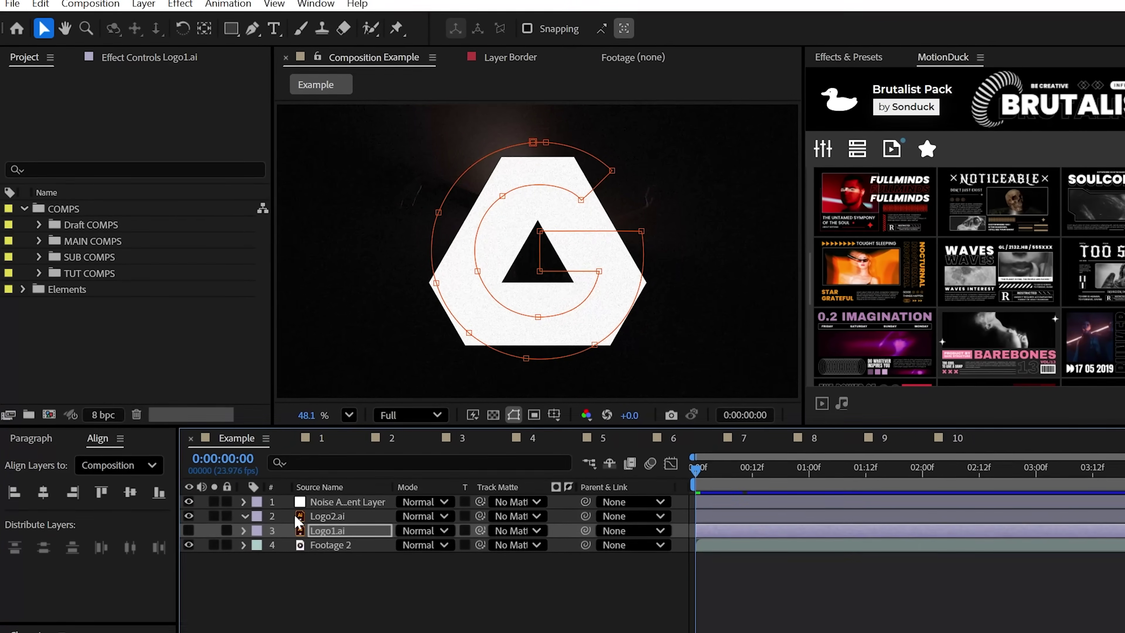
left_click(276, 519)
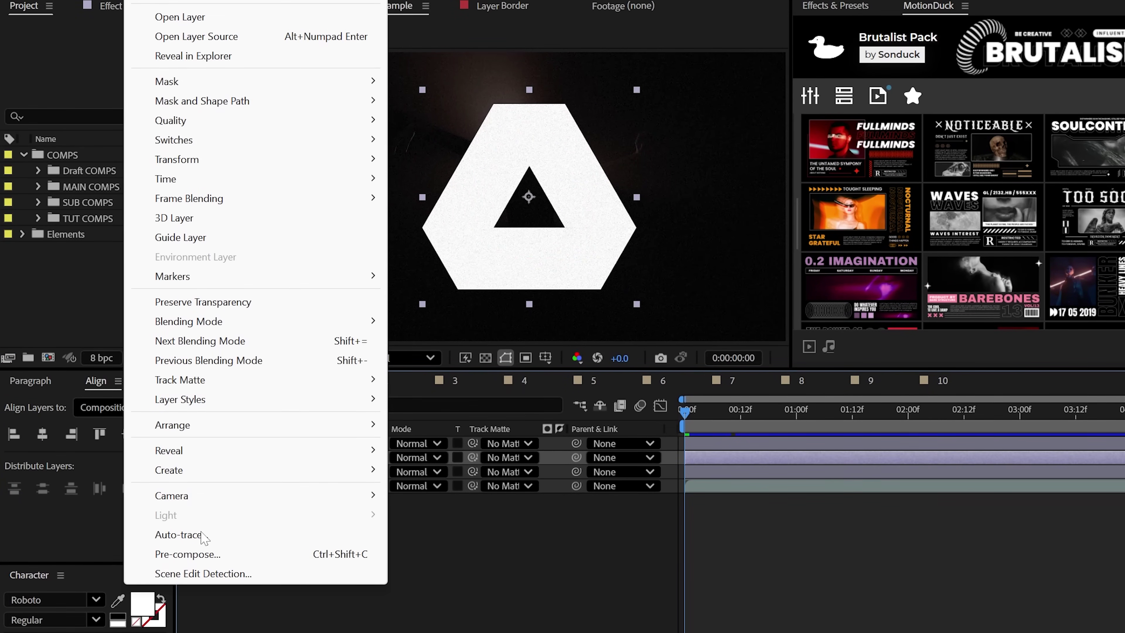
left_click(182, 589)
left_click(492, 570)
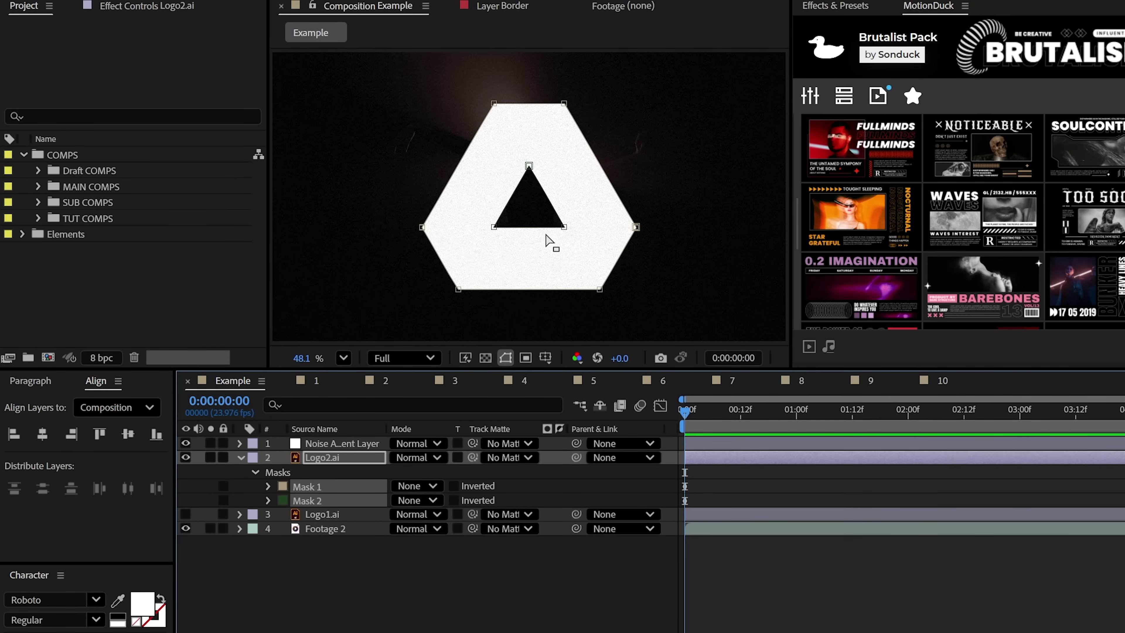
left_click(143, 5)
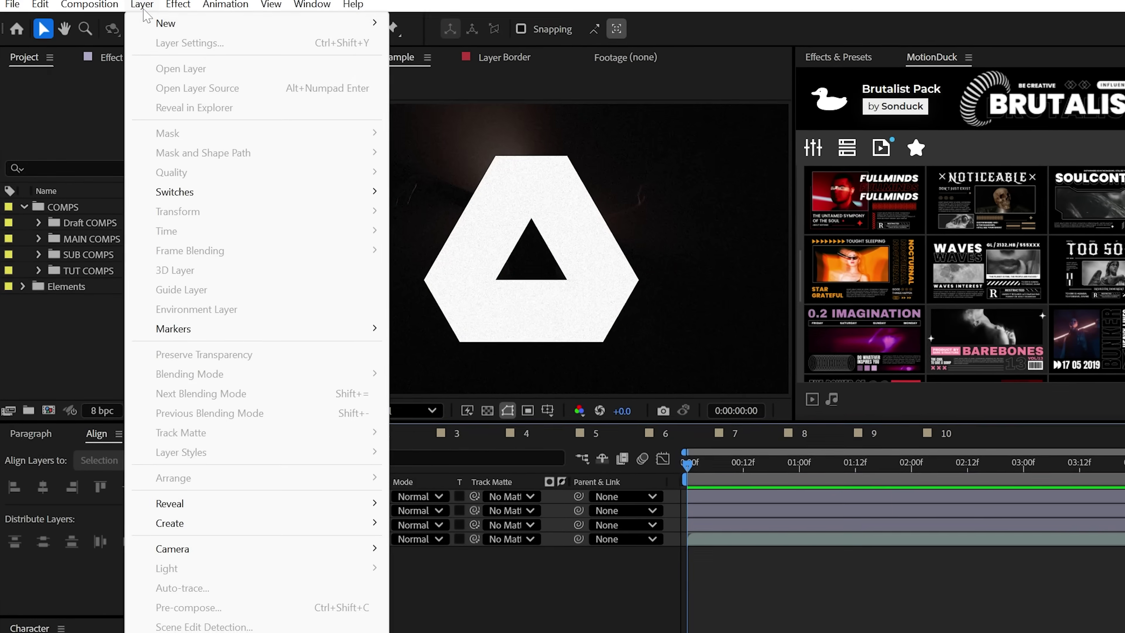
Step: Create a new white solid layer
mouse_move(163, 25)
left_click(487, 51)
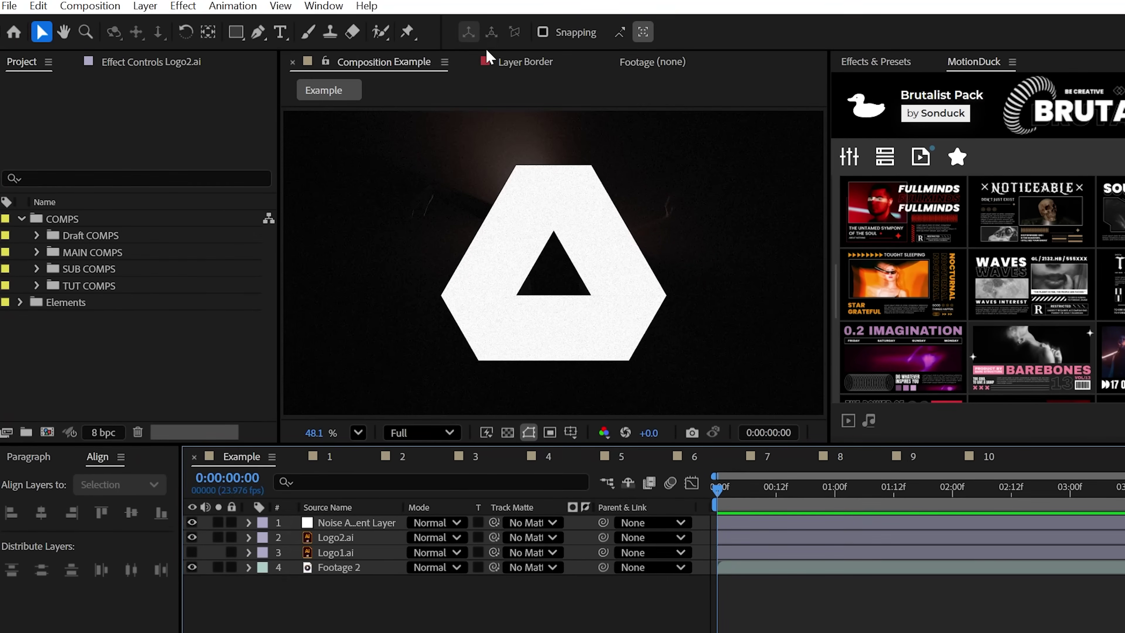
key("Return")
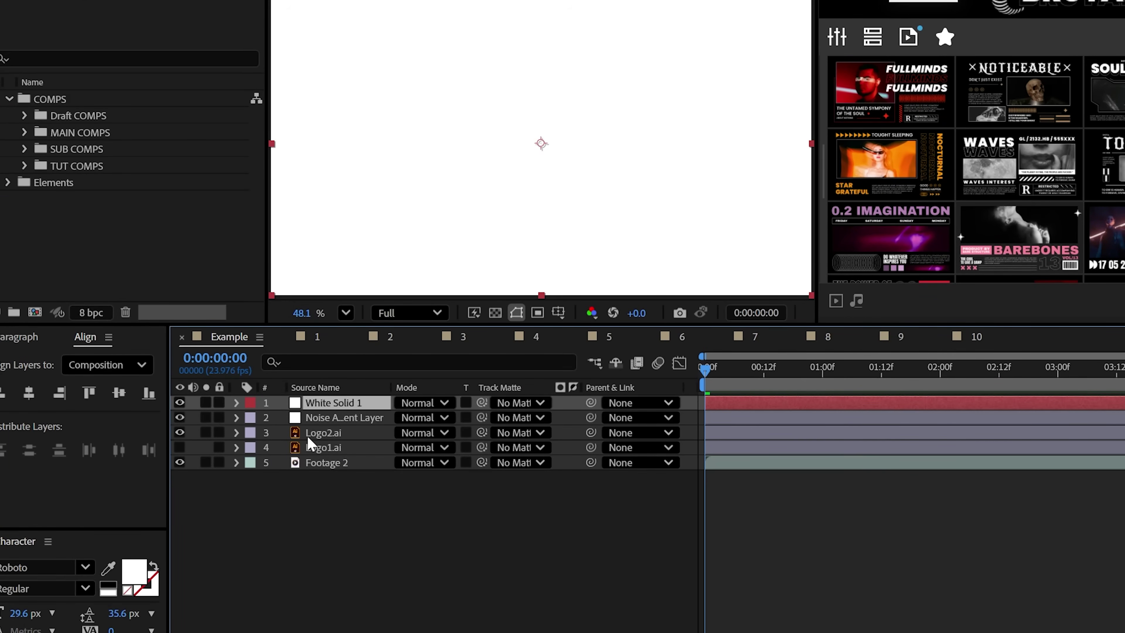
Step: Reveal both logo layers' mask paths and select the triangle logo's two masks
left_click(309, 436)
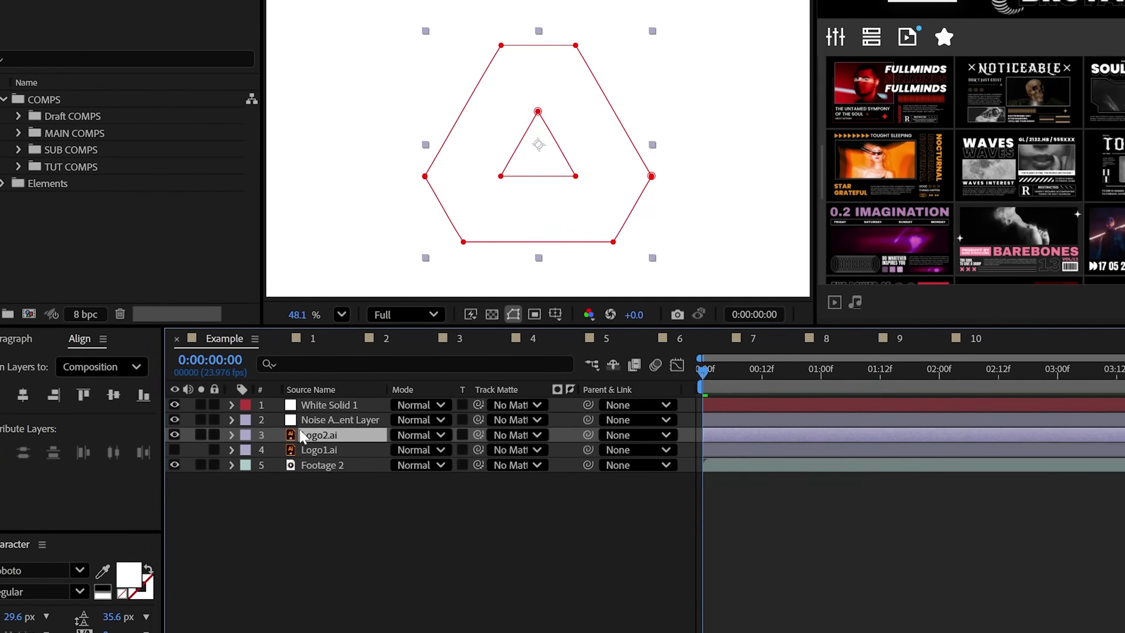
key("m")
key("ctrl+Down")
key("m")
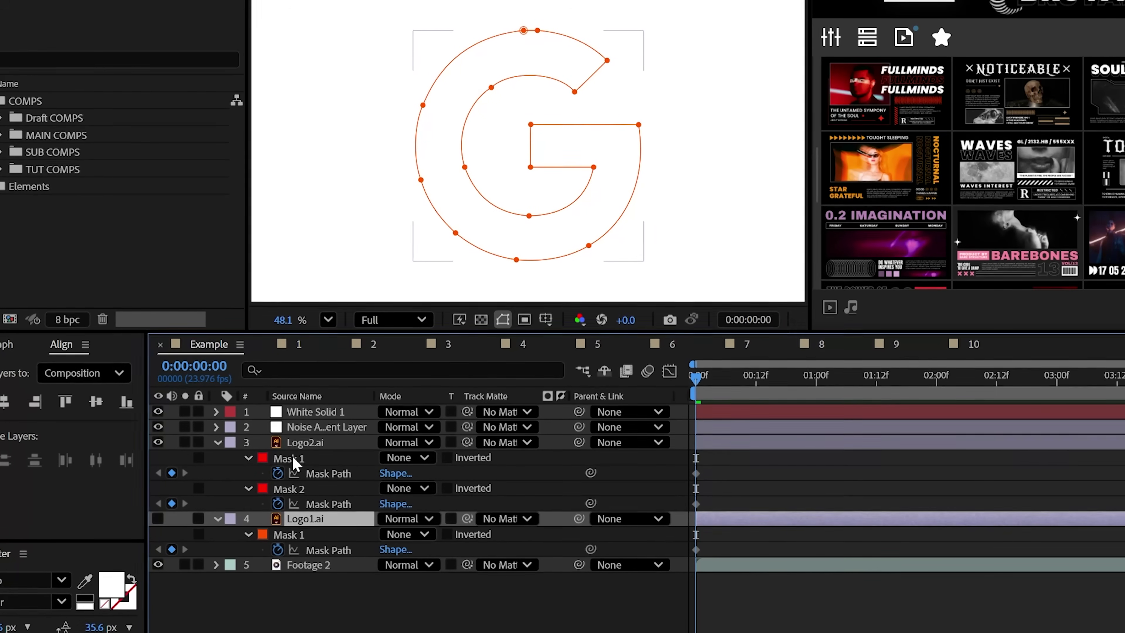
left_click(293, 461)
left_click(288, 488, "shift")
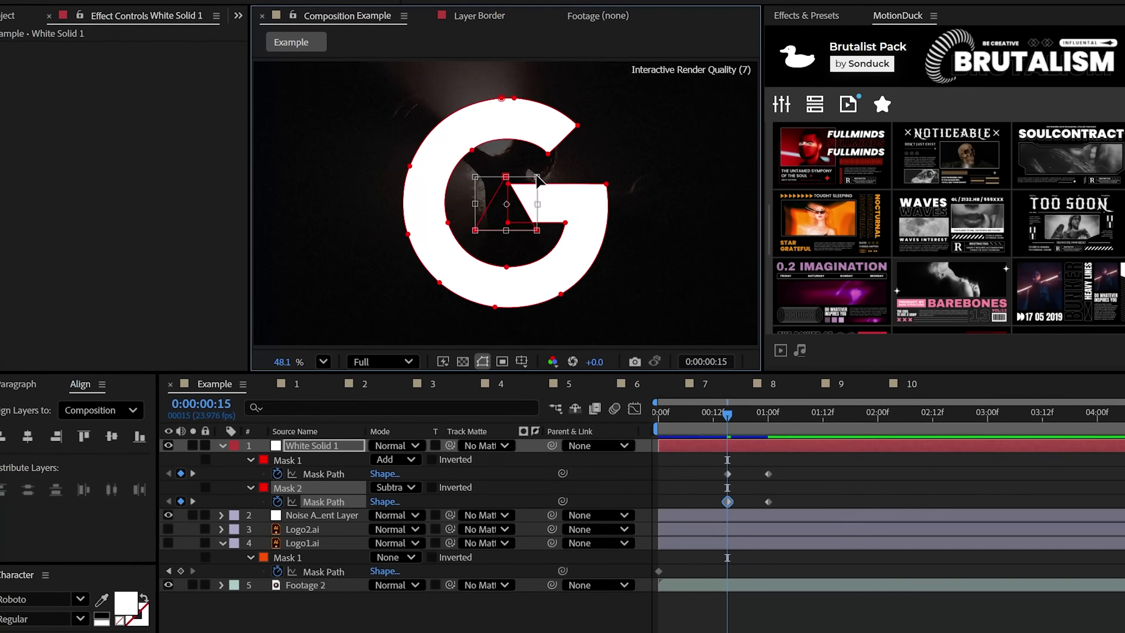
scroll(496, 212, "up", 8)
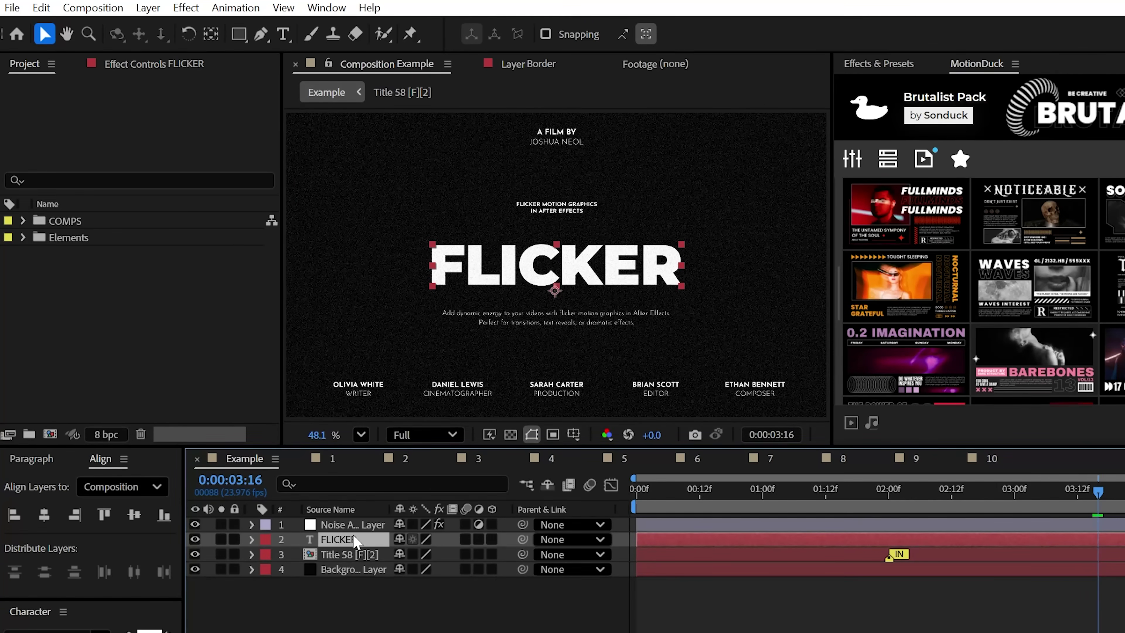
Step: Show the filled FLICKER 2 layer, hide the outline FLICKER layer, and select FLICKER 2
left_click(195, 539)
key("ctrl+Down")
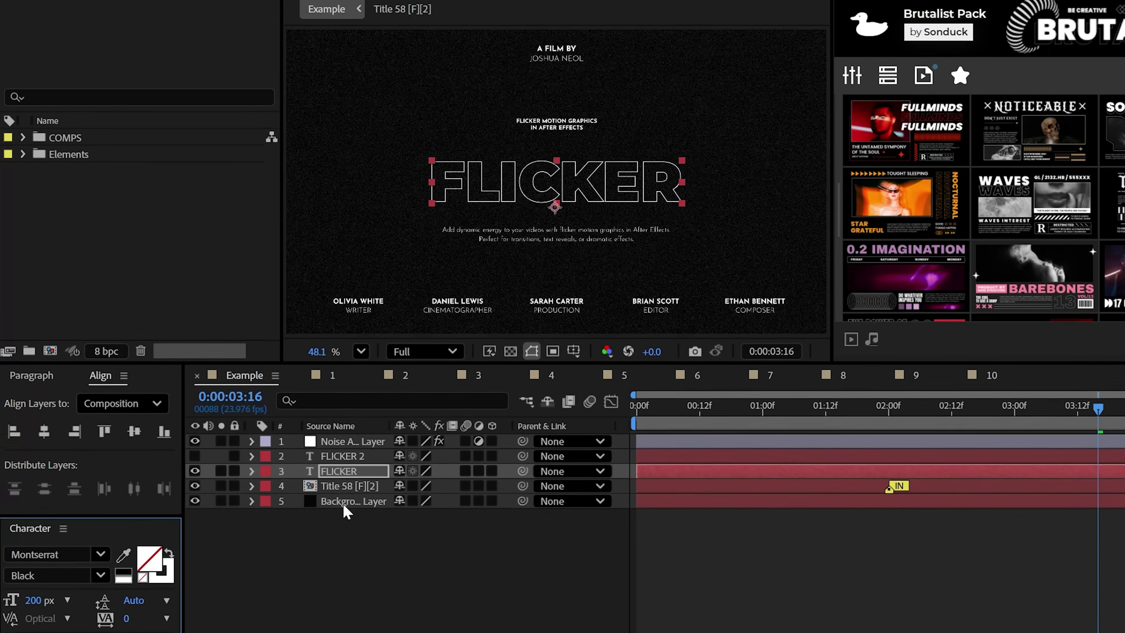
left_click(195, 364)
left_click(196, 487)
key("ctrl+Up")
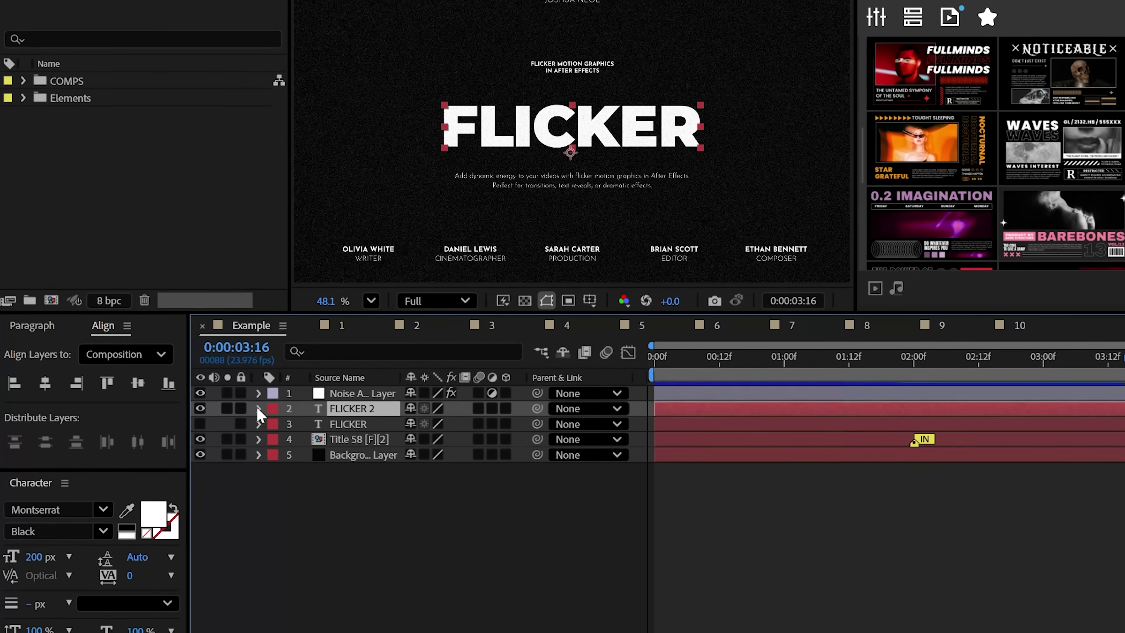
Step: Add a randomized-order Opacity animator to FLICKER 2 with a time expression on Random Seed
key("ctrl+Right")
left_click(521, 403)
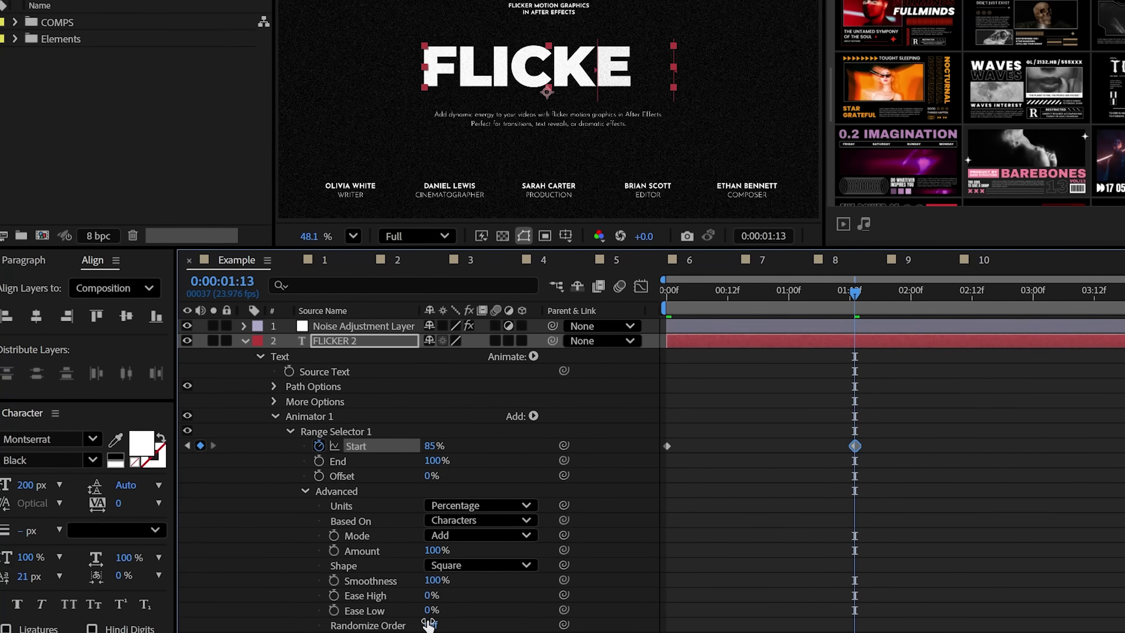
left_click(429, 624)
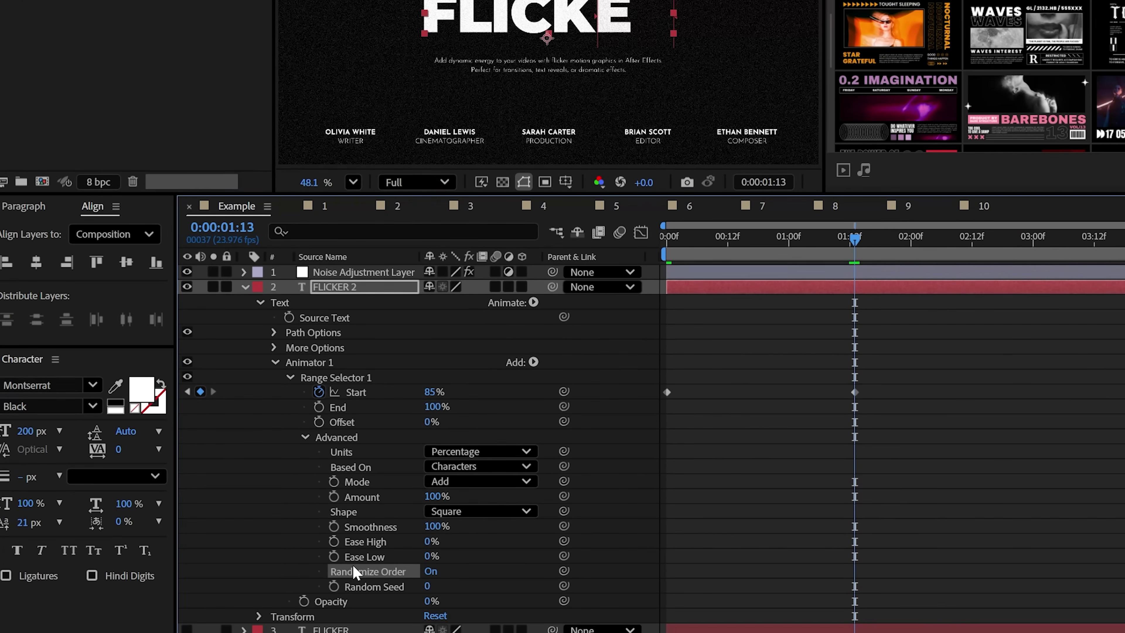
left_click(333, 586, "alt")
type("time*20")
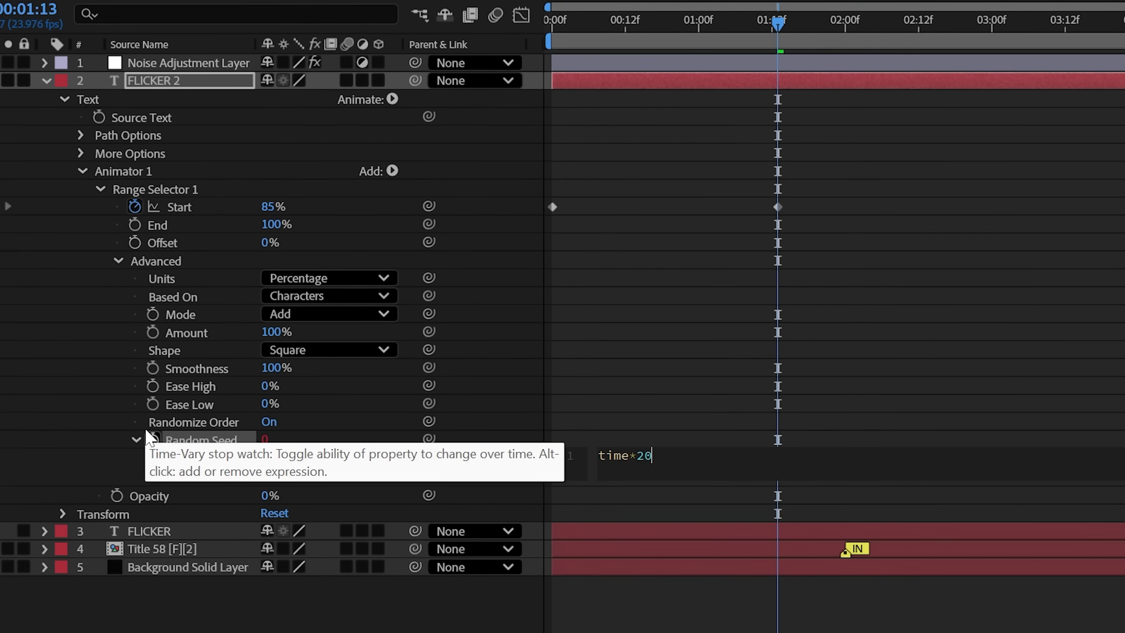
left_click(47, 81)
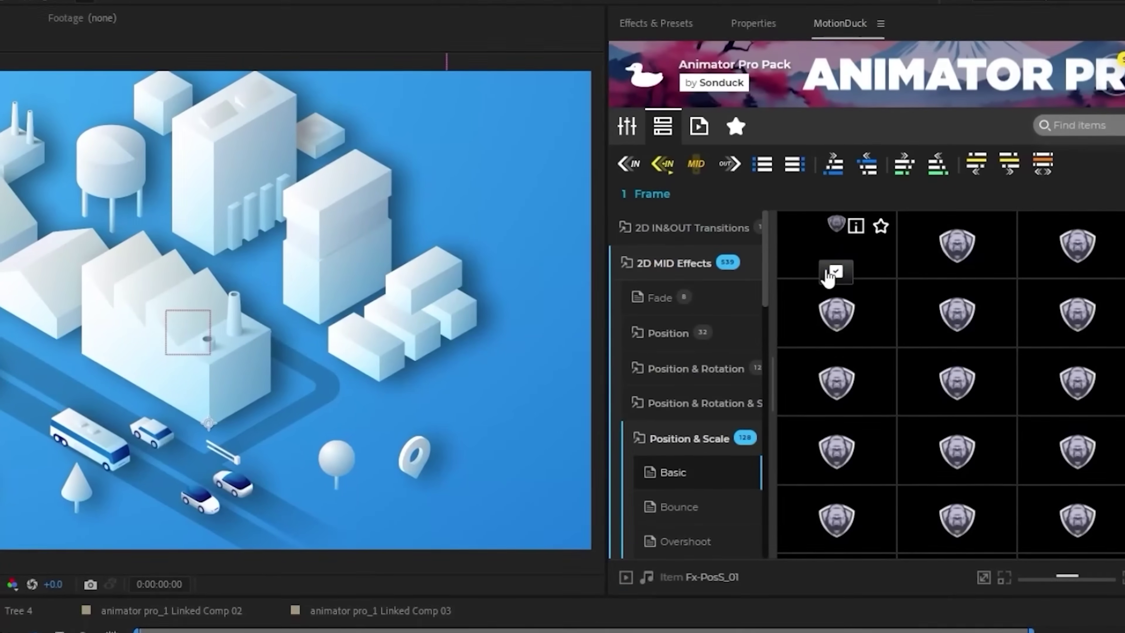
Step: Apply the PASSION Brutalism title template and show the GFX template category
left_click(824, 266)
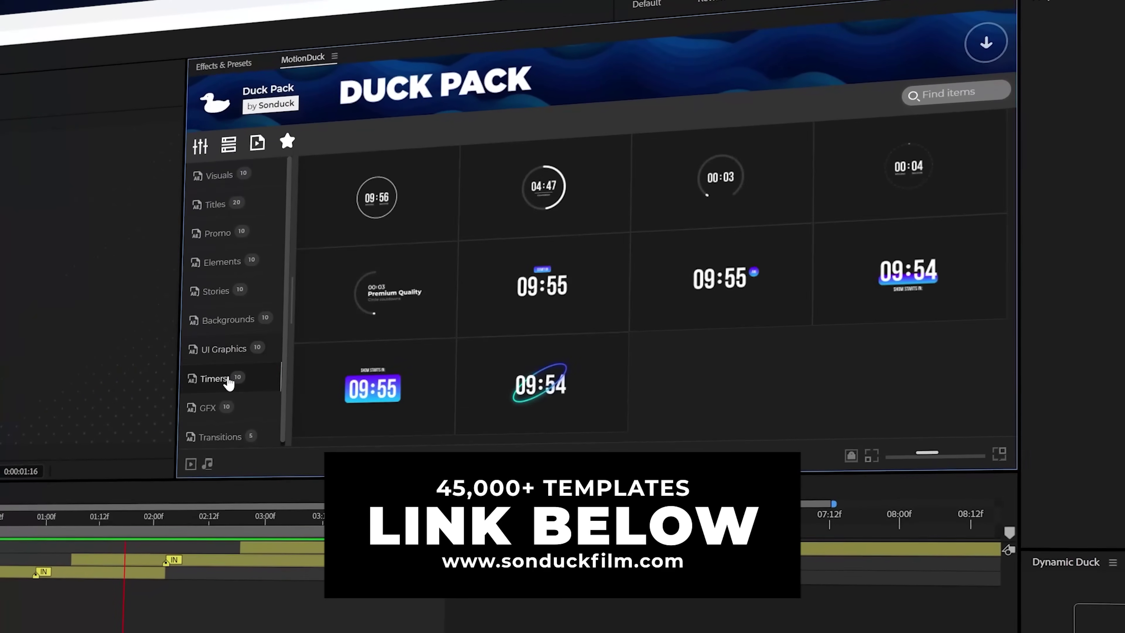
left_click(208, 410)
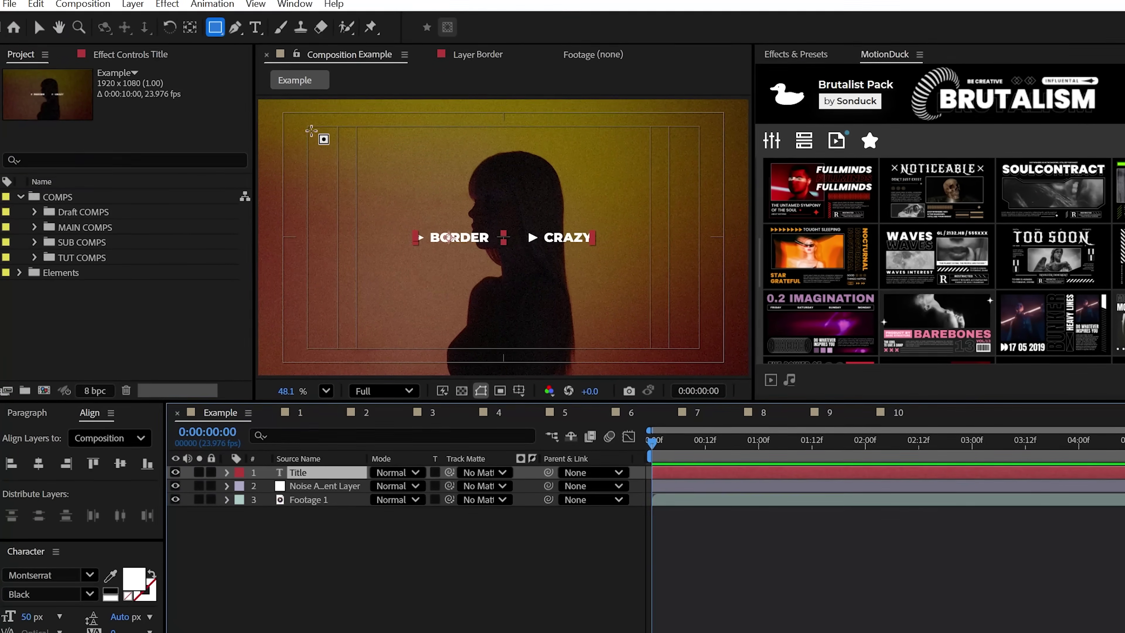
Step: Run the Title text along a rectangular Mask 1 and add a time*100 expression to First Margin
left_click_drag(297, 127, 515, 189)
key("F4")
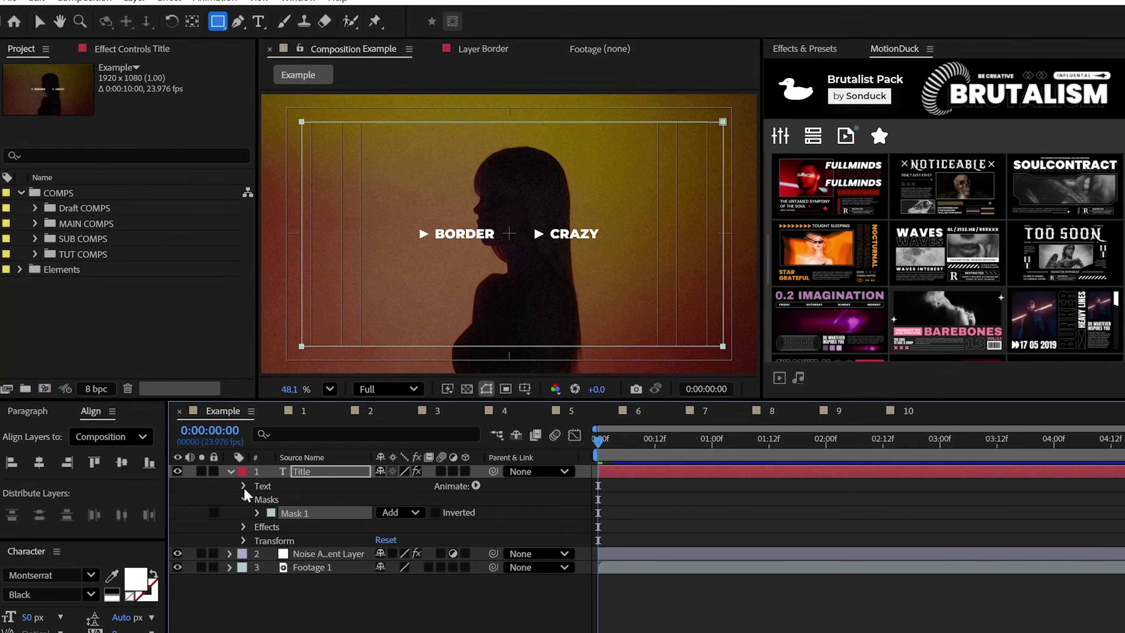
left_click(242, 485)
left_click(259, 513)
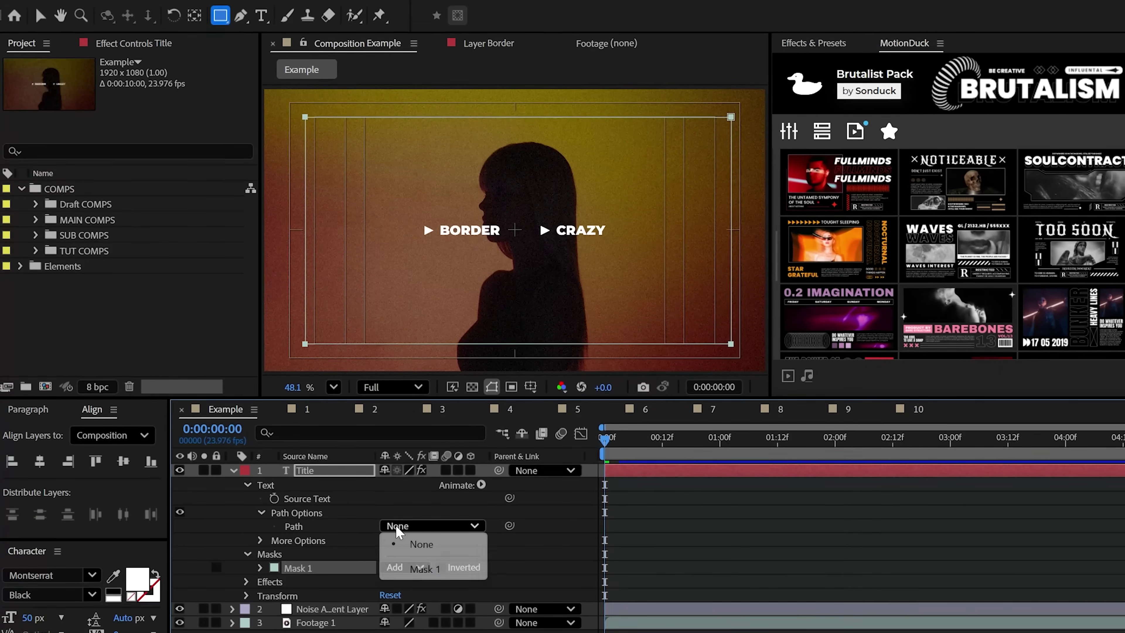
left_click(419, 571)
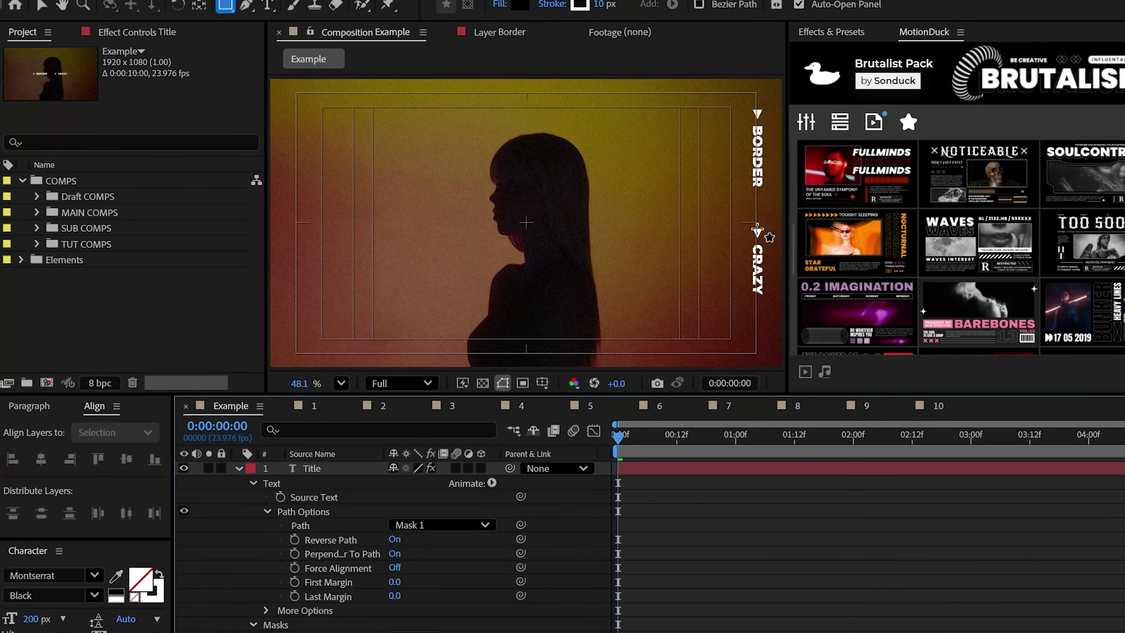
left_click(295, 582, "alt")
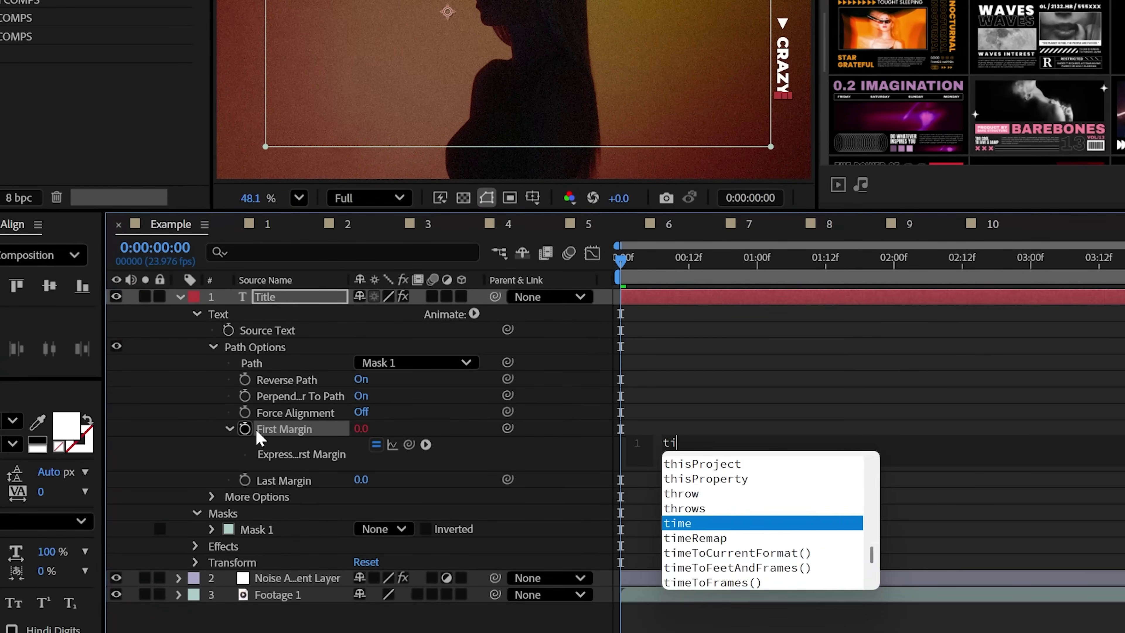
Step: Apply the Echo effect to the Title layer
key("ctrl+5")
type("Echo")
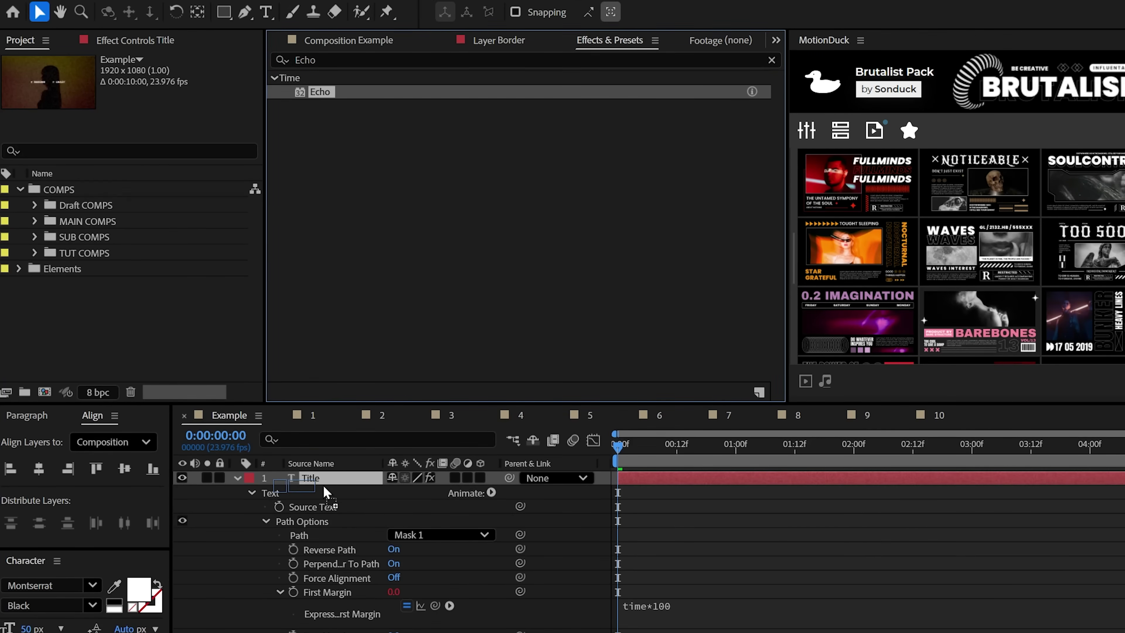
left_click_drag(325, 492, 325, 483)
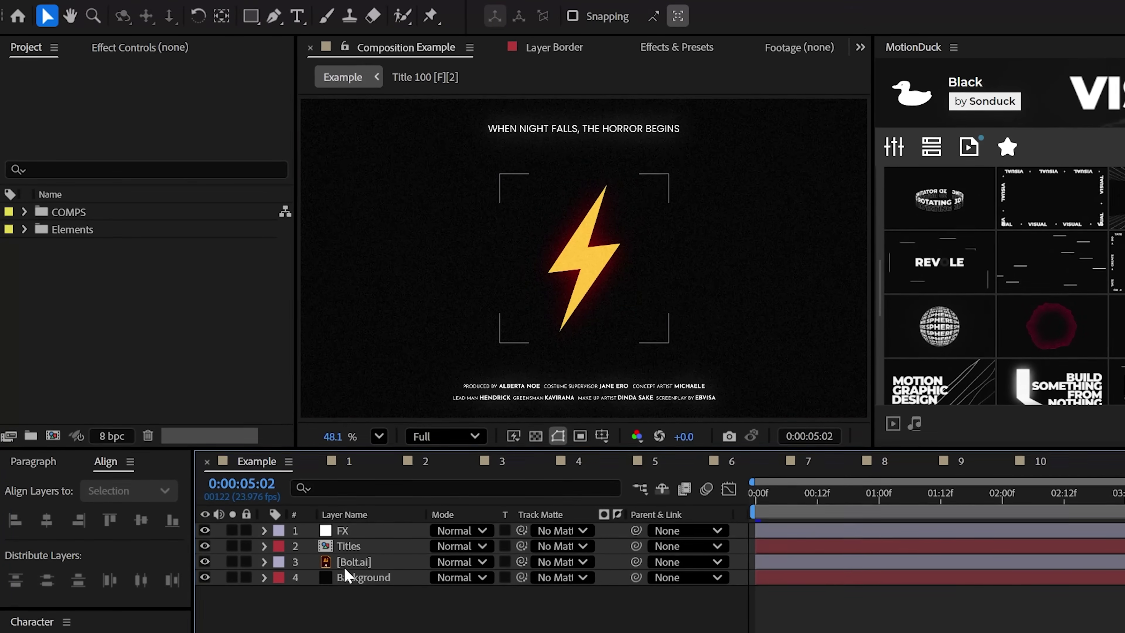
Step: Move Bolt.ai above Titles and convert it into a shape layer
left_click_drag(343, 563, 335, 572)
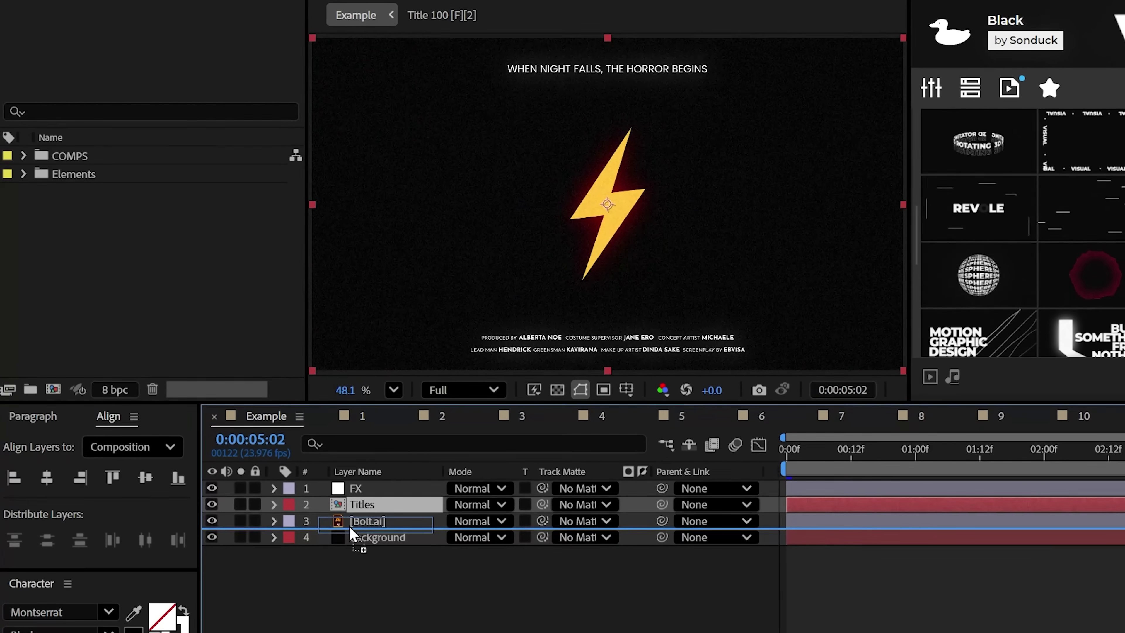
left_click_drag(352, 534, 354, 499)
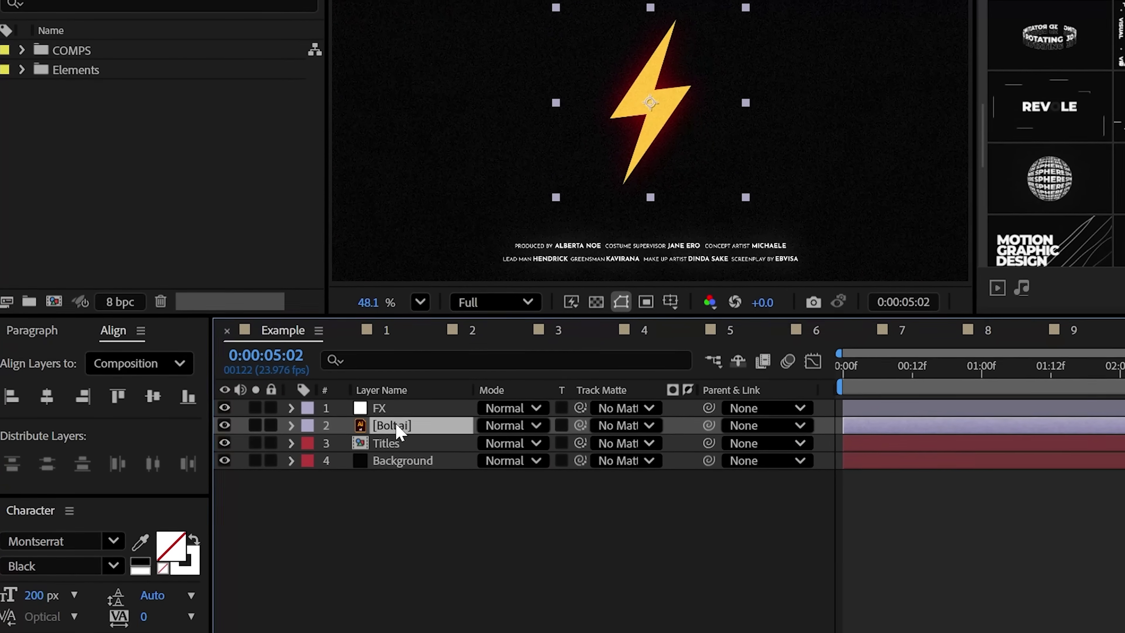
right_click(398, 431)
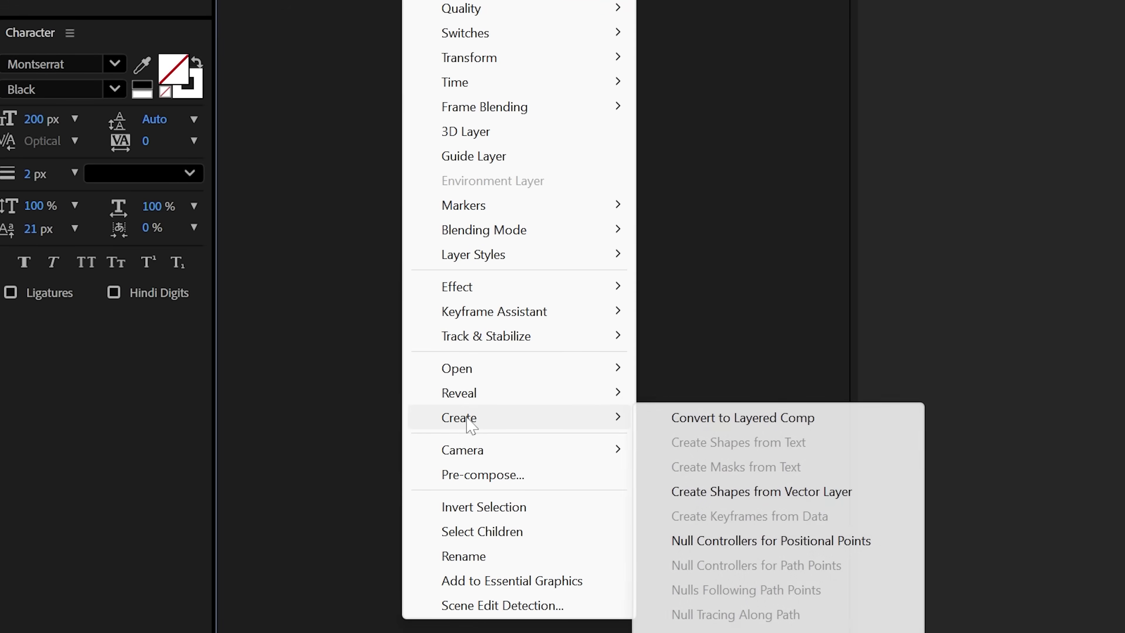
left_click(715, 491)
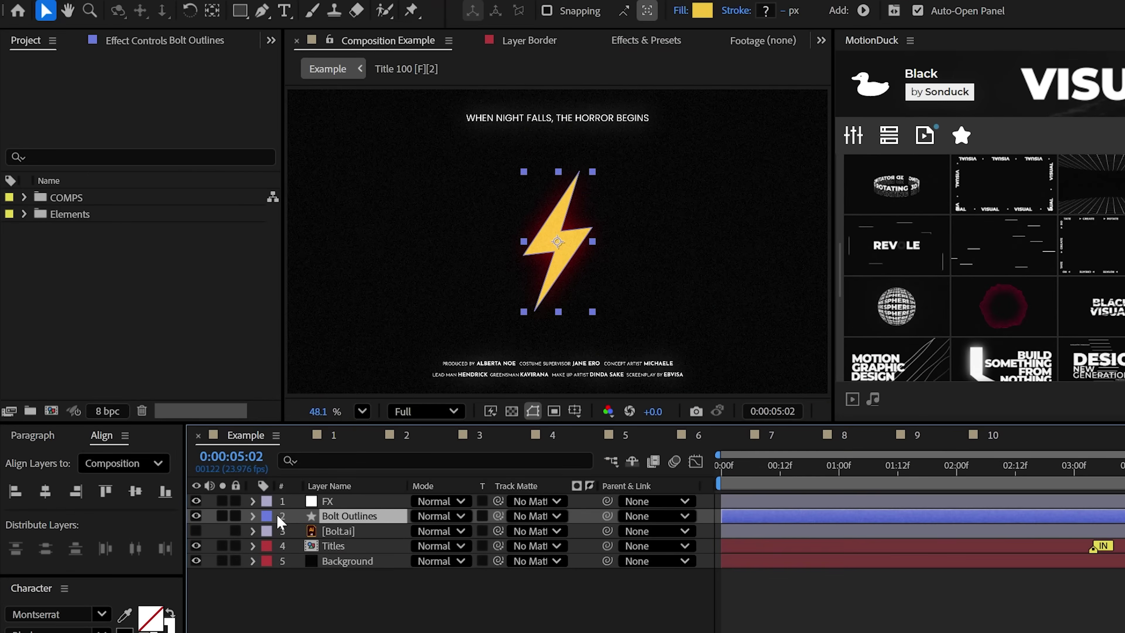
Step: Give the bolt shape a thicker stroke and hide its fill so only the outline shows
left_click(179, 96)
left_click(433, 114)
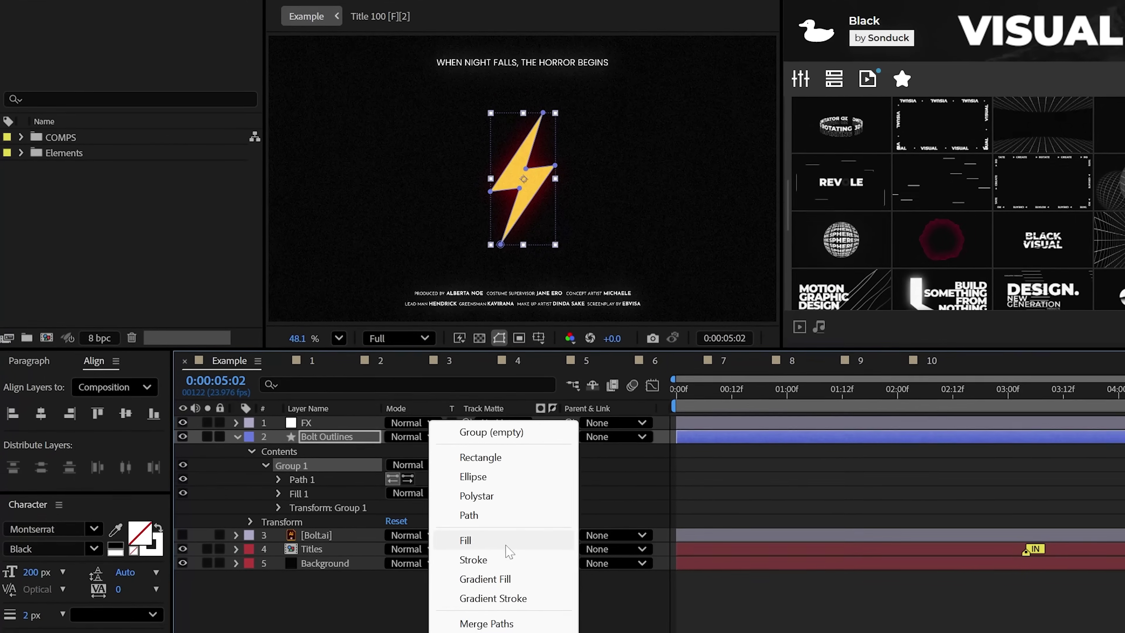
left_click(508, 560)
left_click(182, 507)
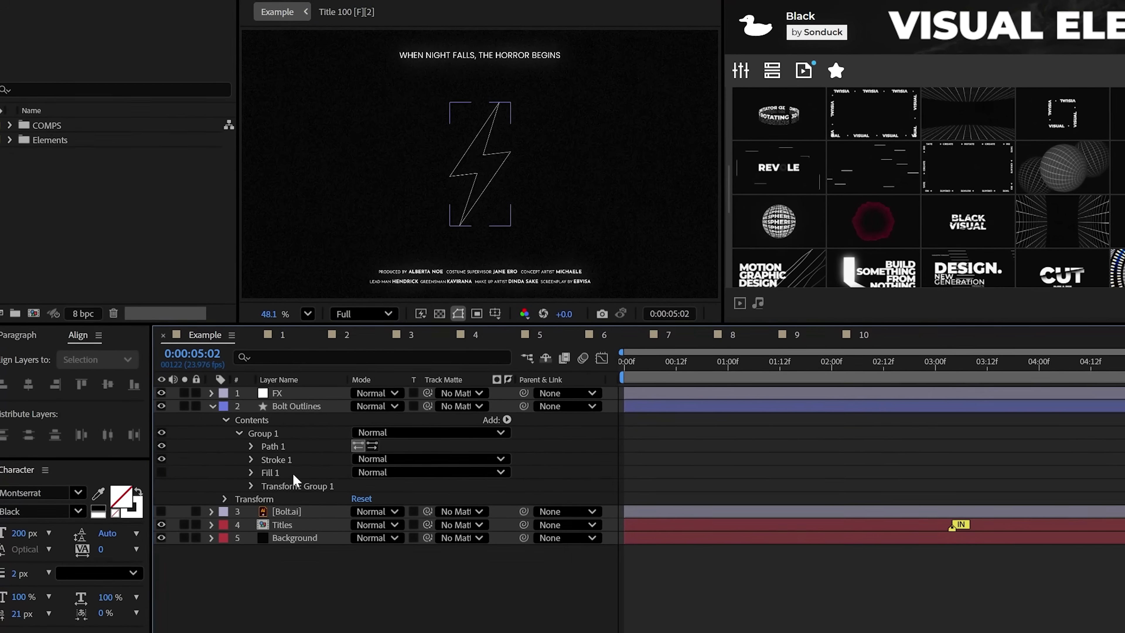
left_click(250, 459)
left_click_drag(374, 495, 399, 495)
left_click(239, 433)
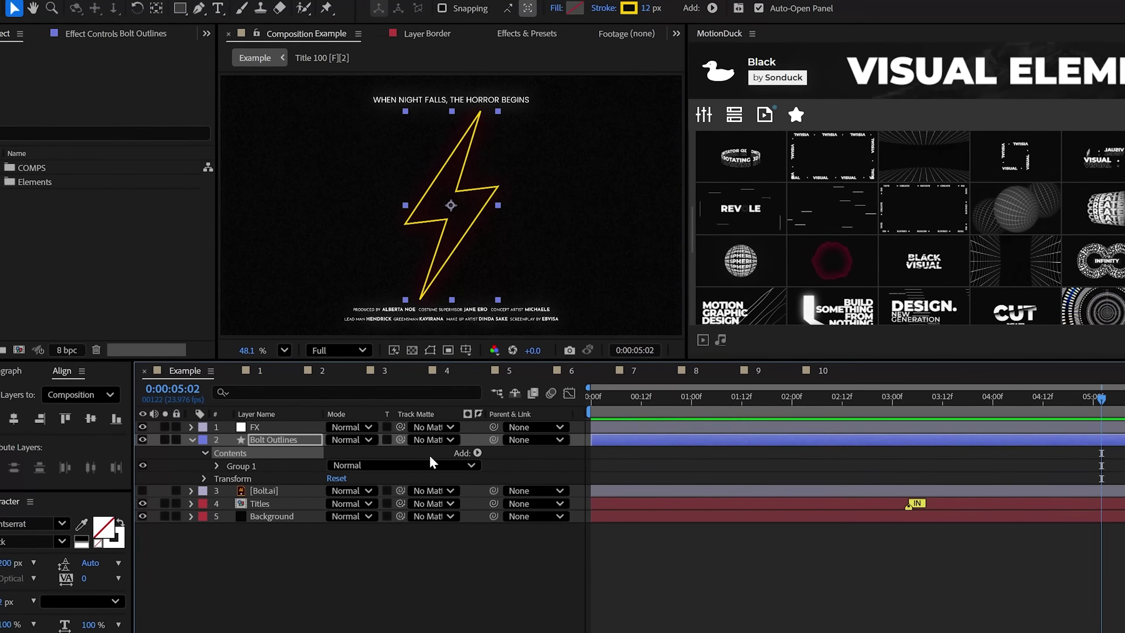
Step: Add Trim Paths and keyframe End from 0% at the start to 100% at two seconds
left_click(477, 452)
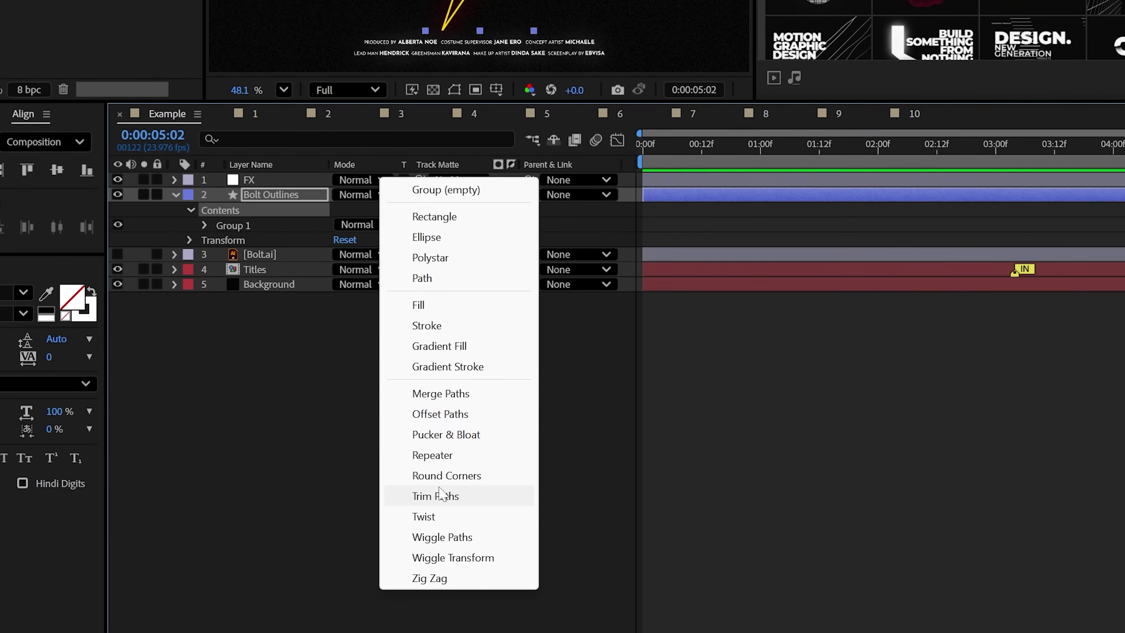
left_click(409, 492)
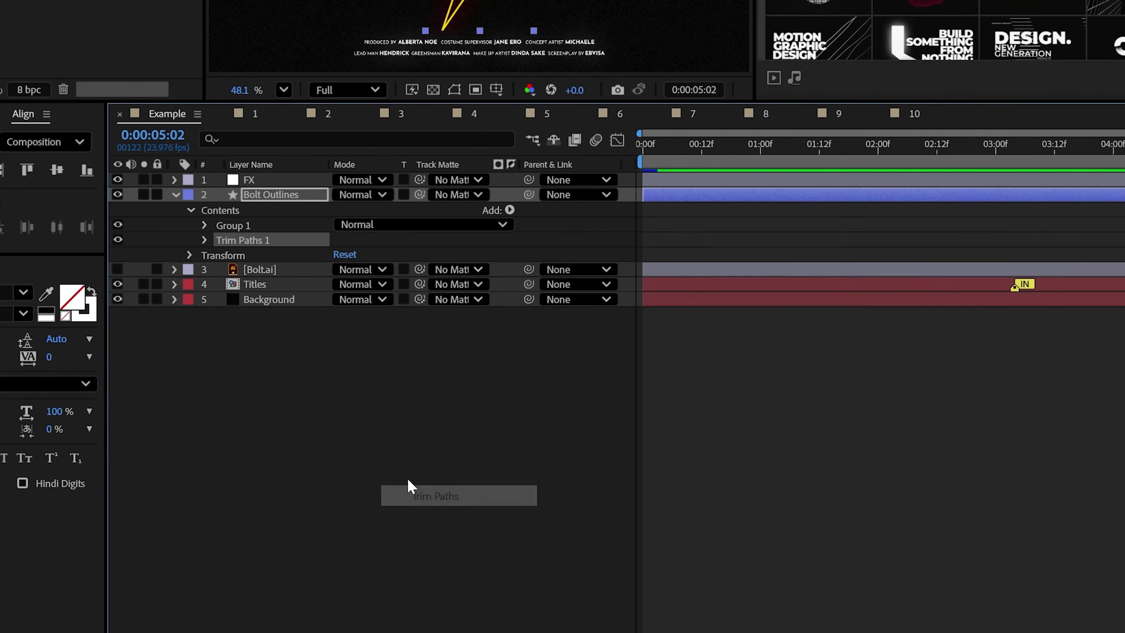
left_click(204, 240)
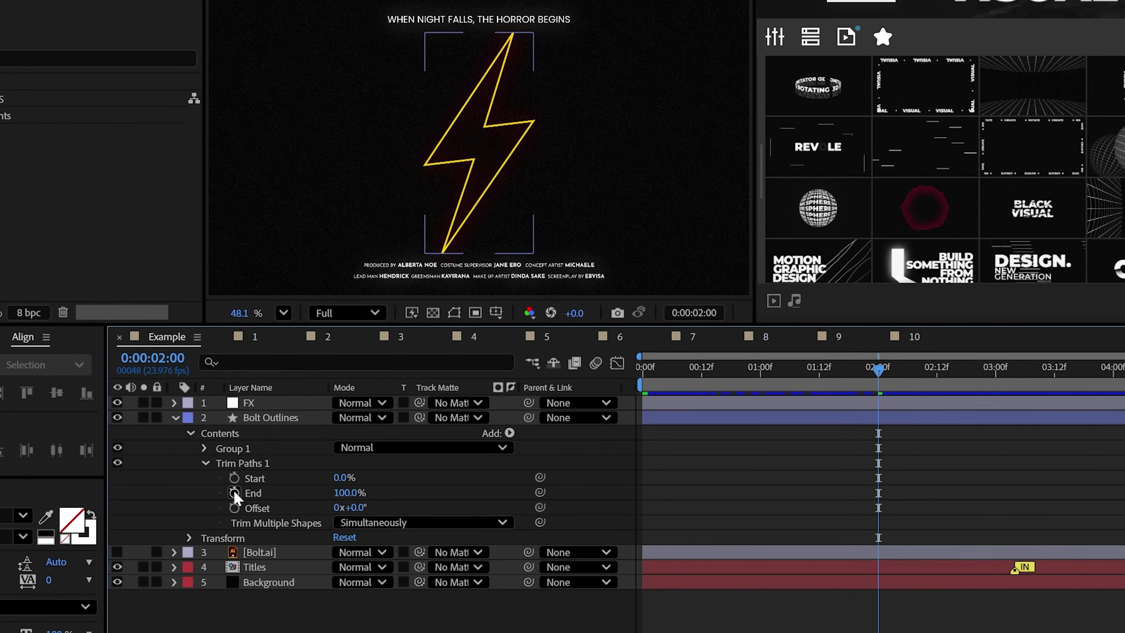
left_click(233, 493)
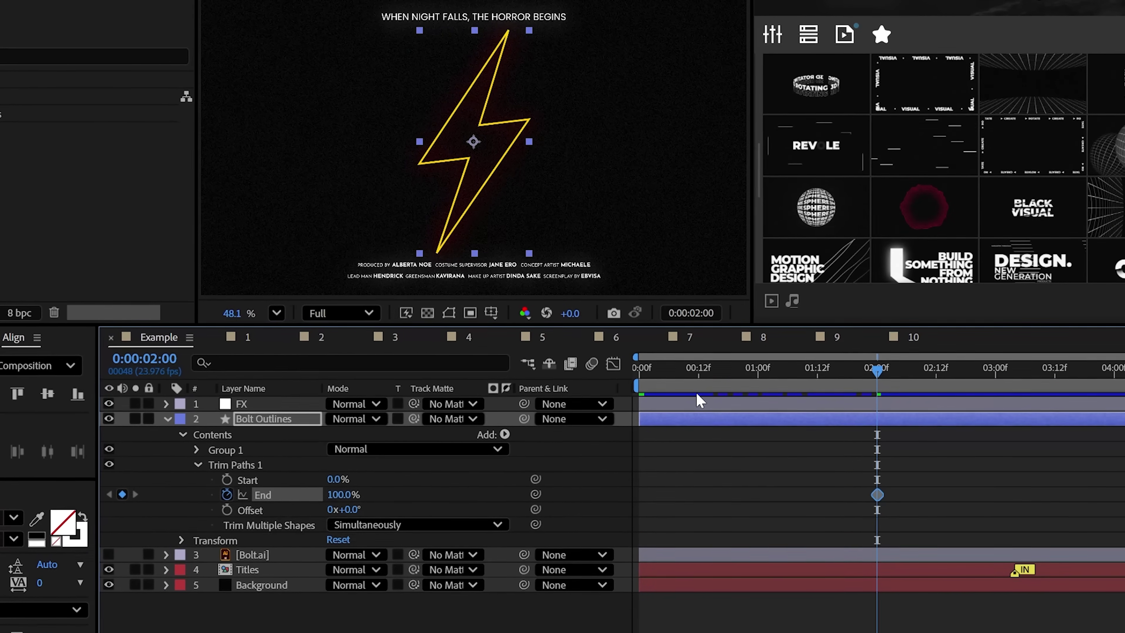
key("Home")
left_click_drag(348, 492, 233, 504)
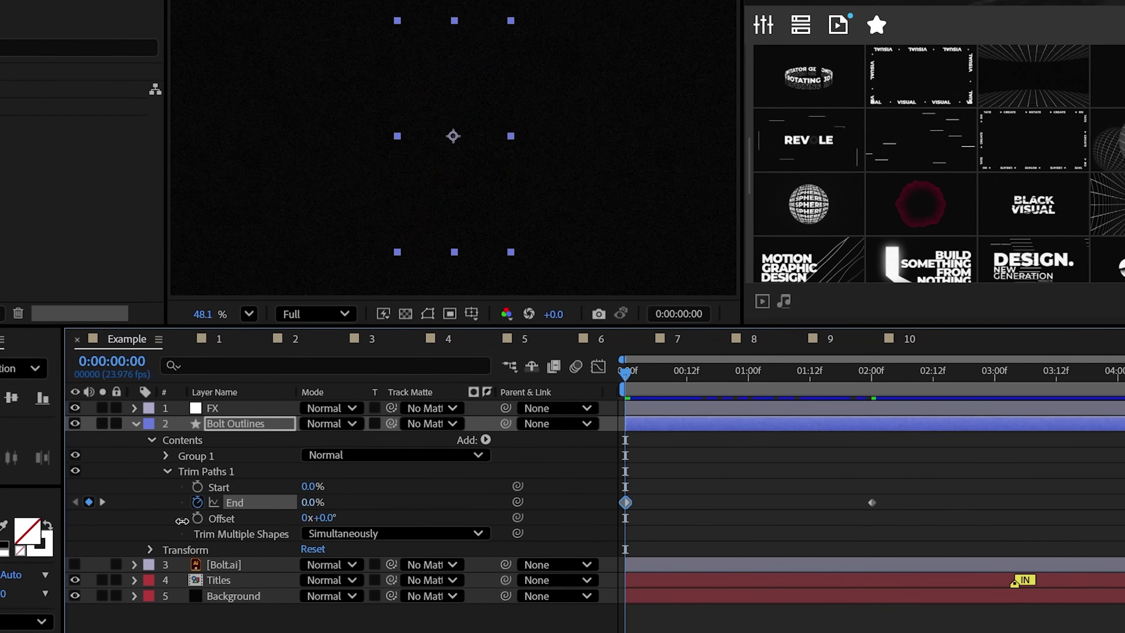
key("u")
key("space")
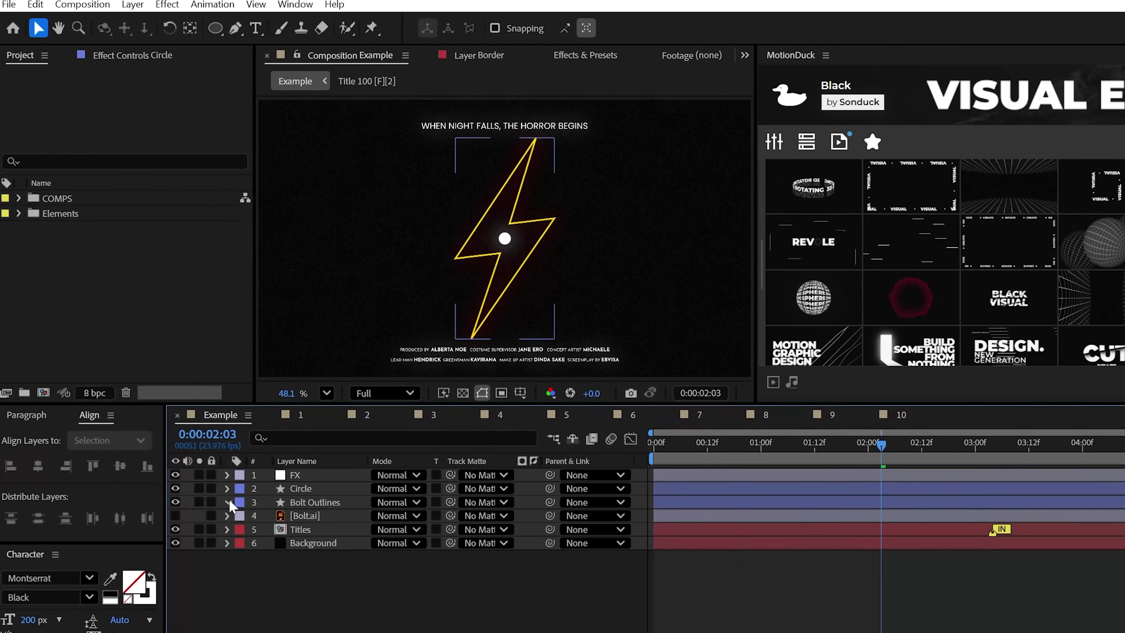
Step: Shift the Circle layer's Position keyframes later and preview the bolt animation
left_click(227, 502)
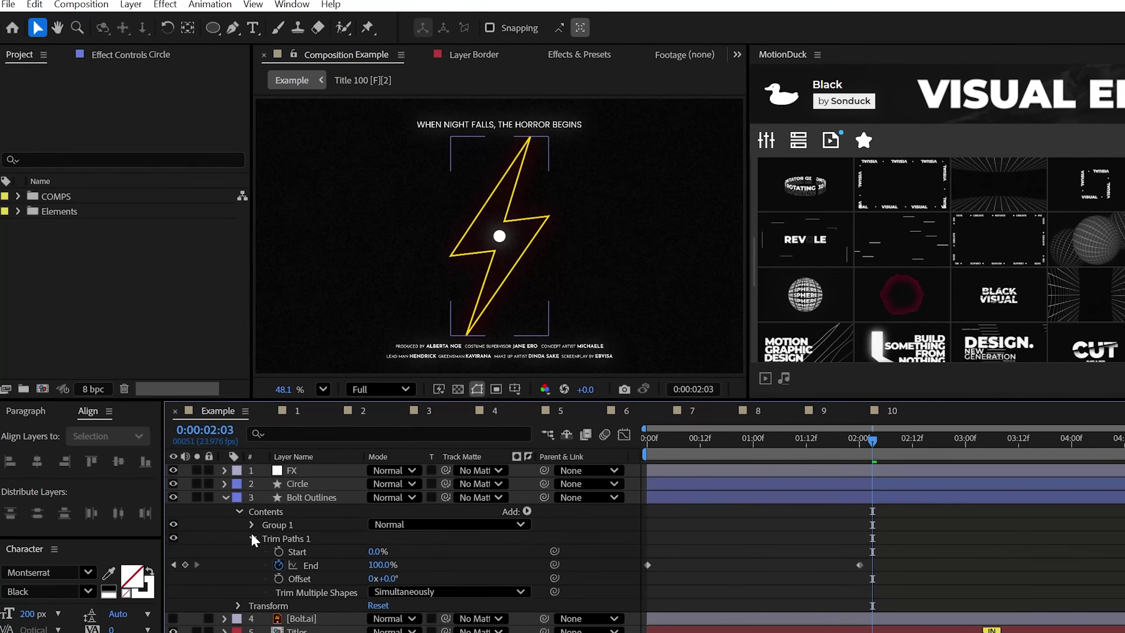
left_click(269, 542)
left_click(298, 542)
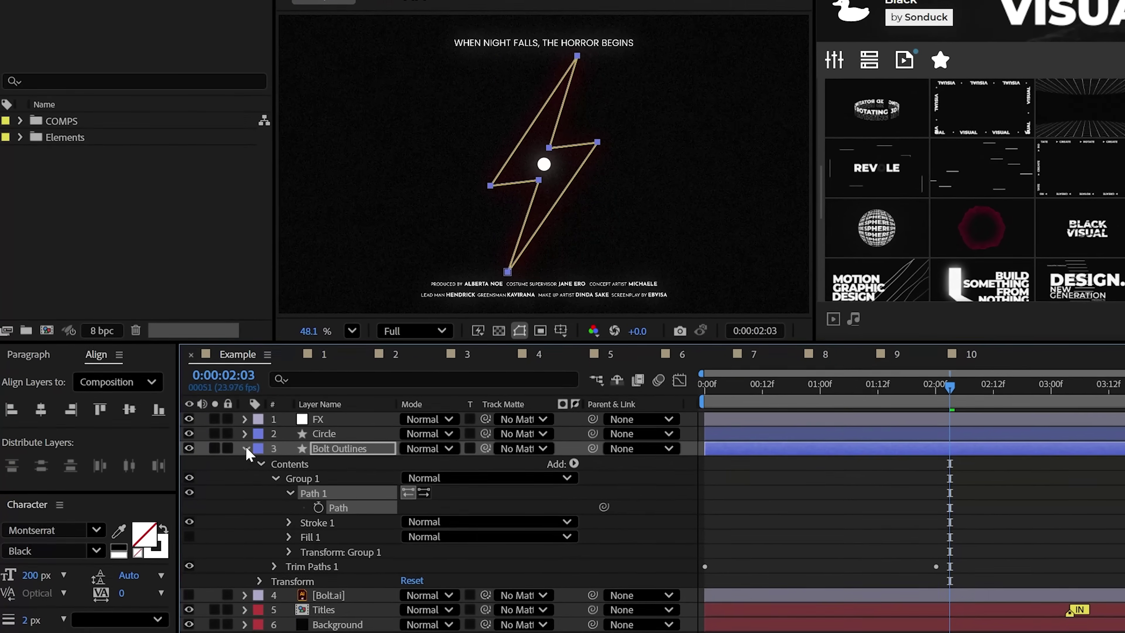
left_click(317, 449)
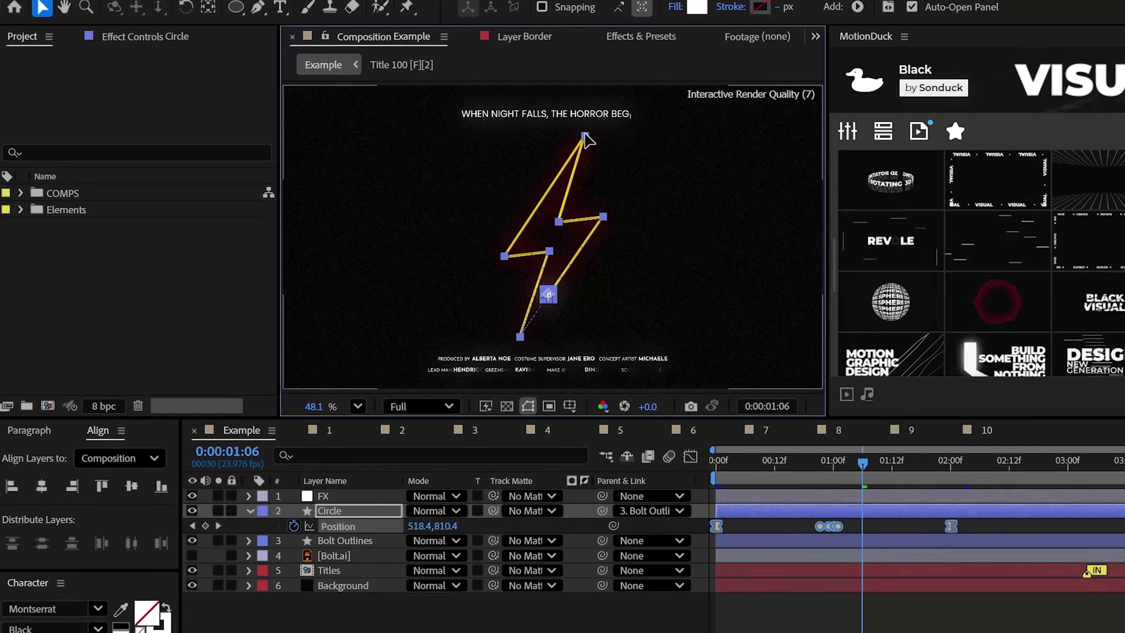
key("u")
left_click_drag(942, 523, 1029, 527)
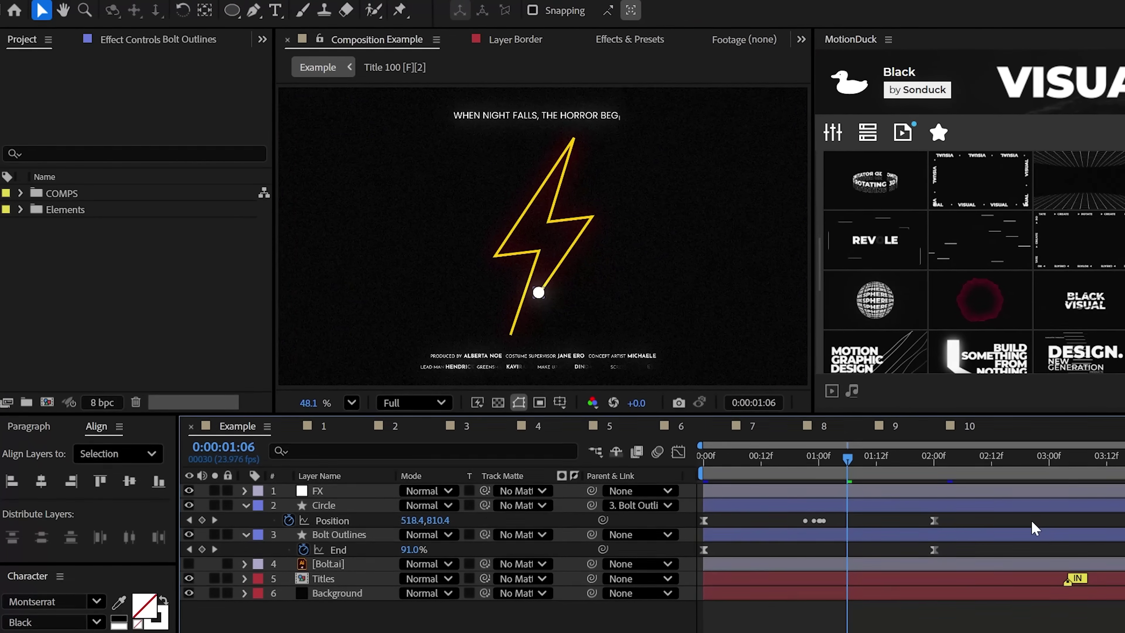
key("space")
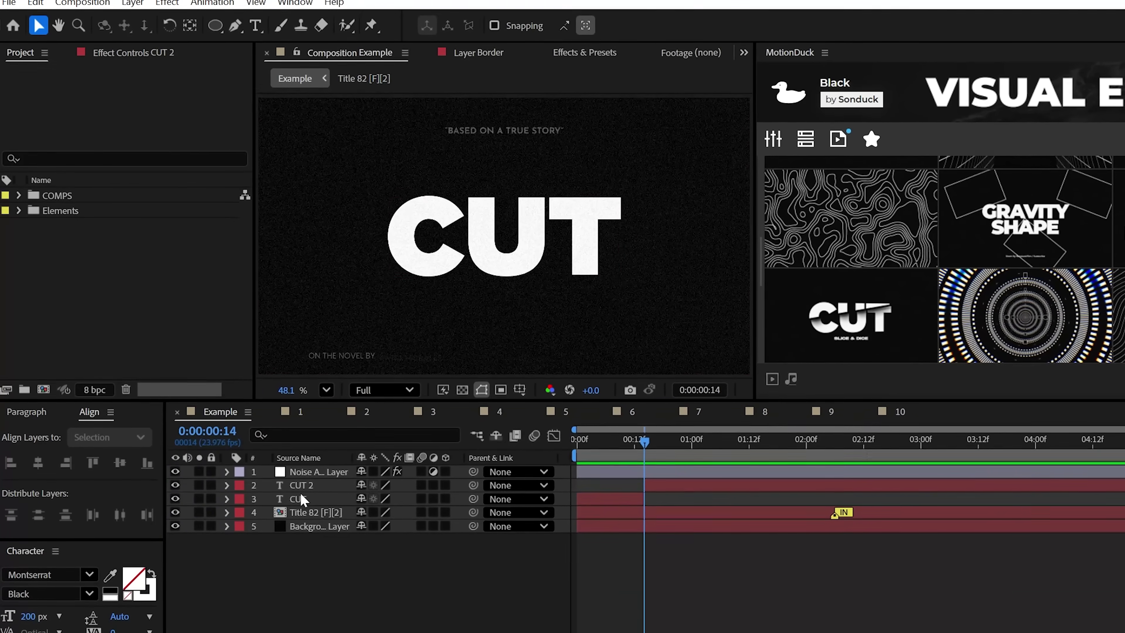
Step: Draw a slanted four-point mask over the upper part of CUT 2
left_click(301, 484)
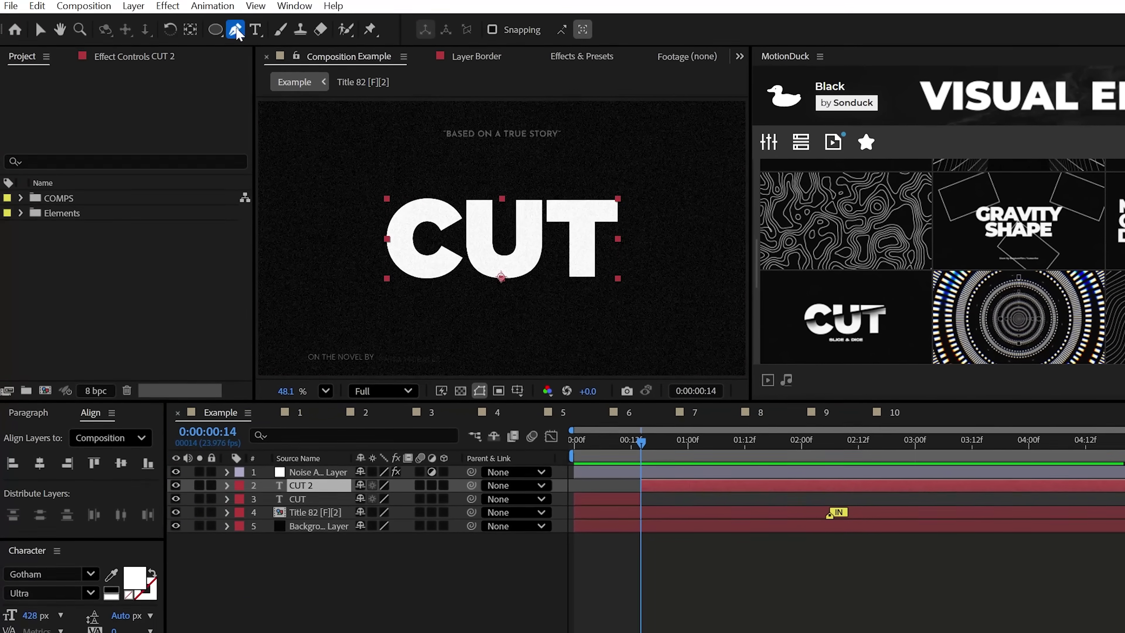
key("g")
left_click(314, 267)
left_click(697, 190)
left_click(696, 145)
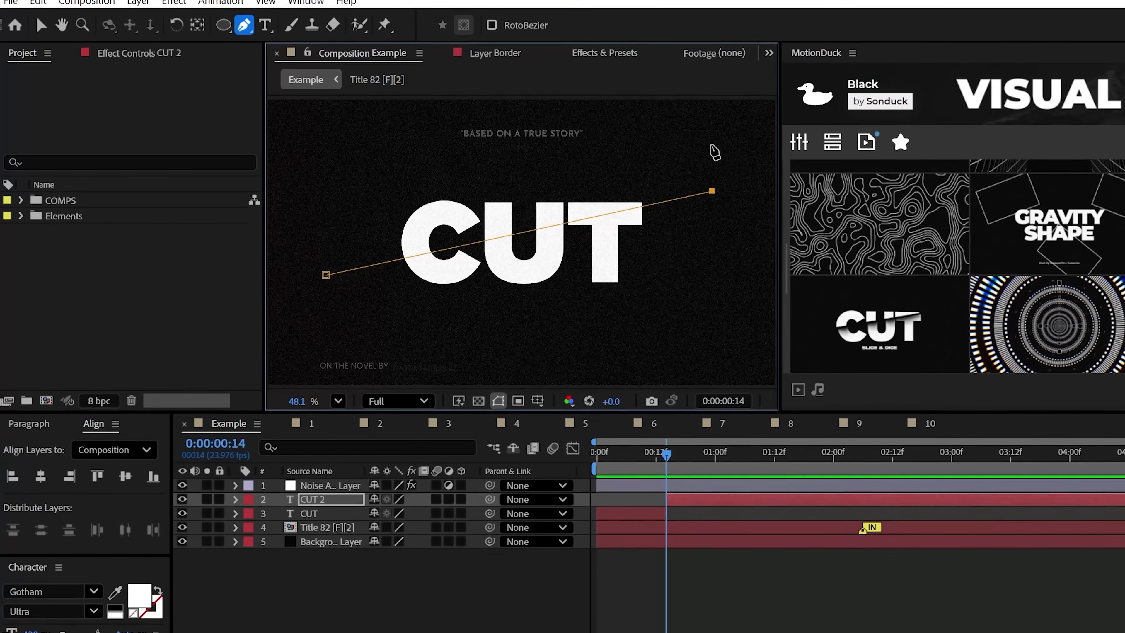
left_click(329, 159)
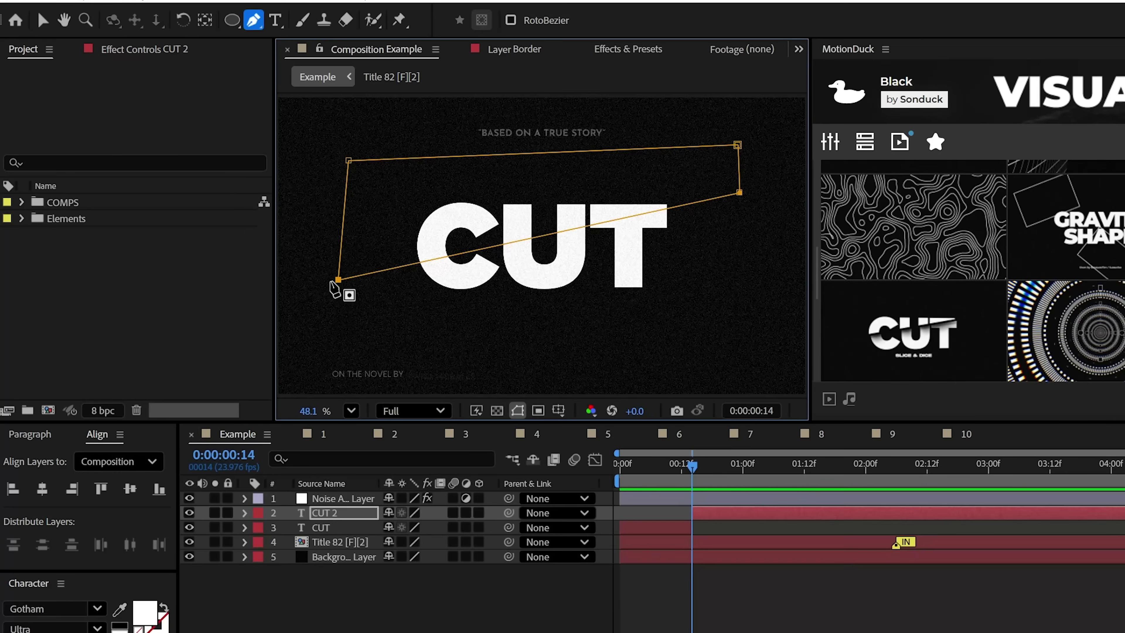
left_click(332, 277)
Step: Duplicate CUT 2 as CUT 3 and set CUT 2's mask to Subtract
key("ctrl+d")
left_click(330, 534)
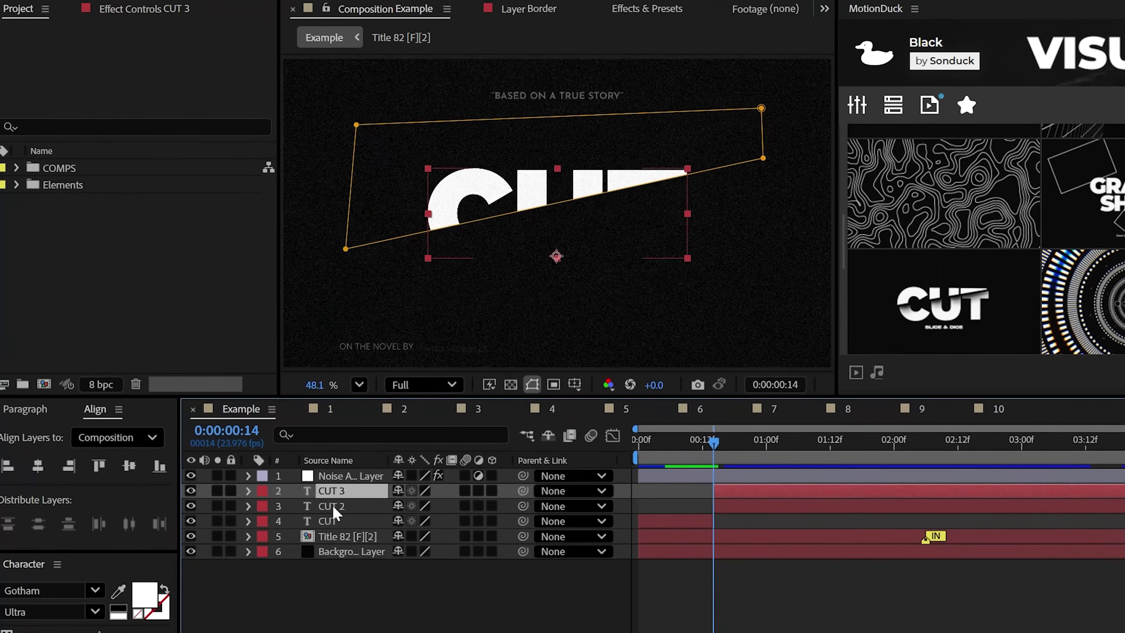
key("m")
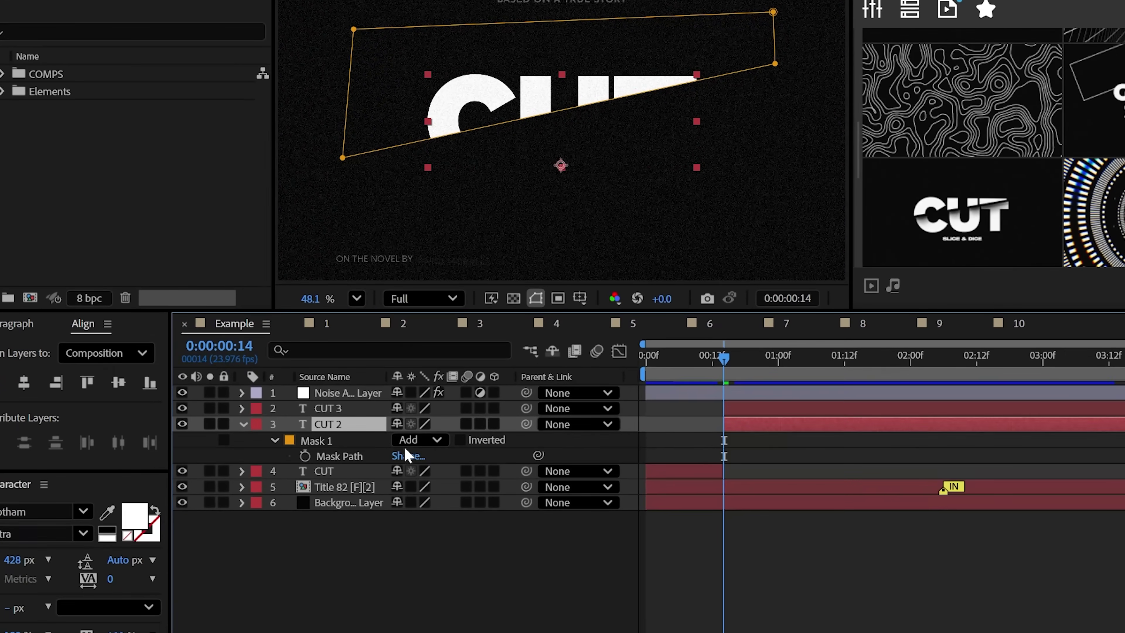
left_click(419, 440)
left_click(423, 478)
Step: Keyframe Position on both slices and nudge CUT 3 up-left at one second
left_click(335, 408)
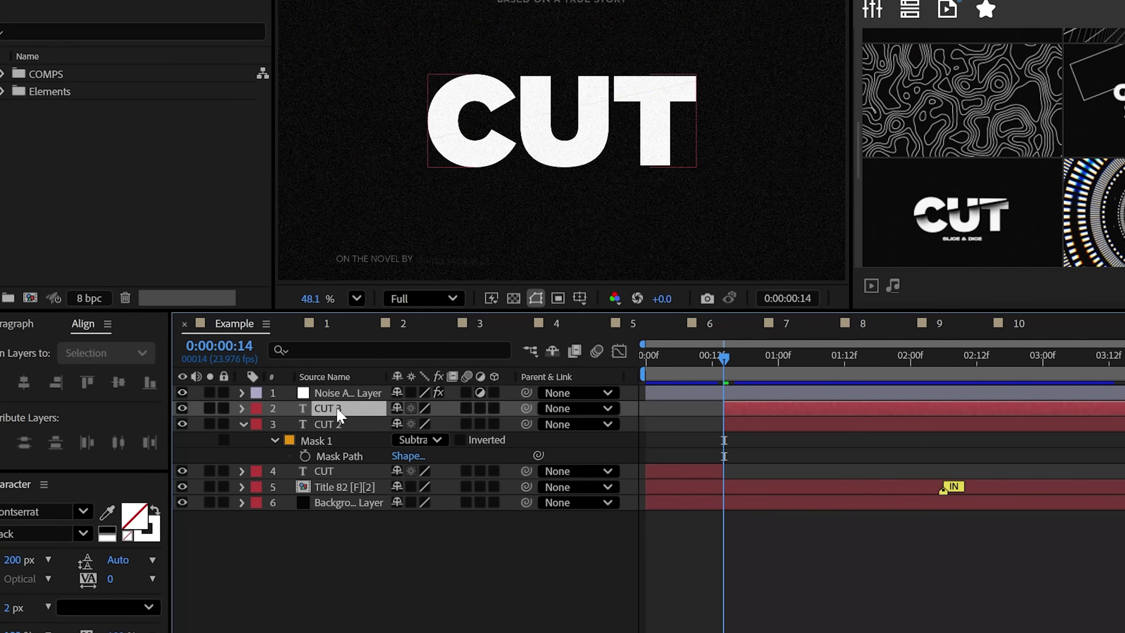
left_click(330, 424, "shift")
key("p")
key("alt+shift+p")
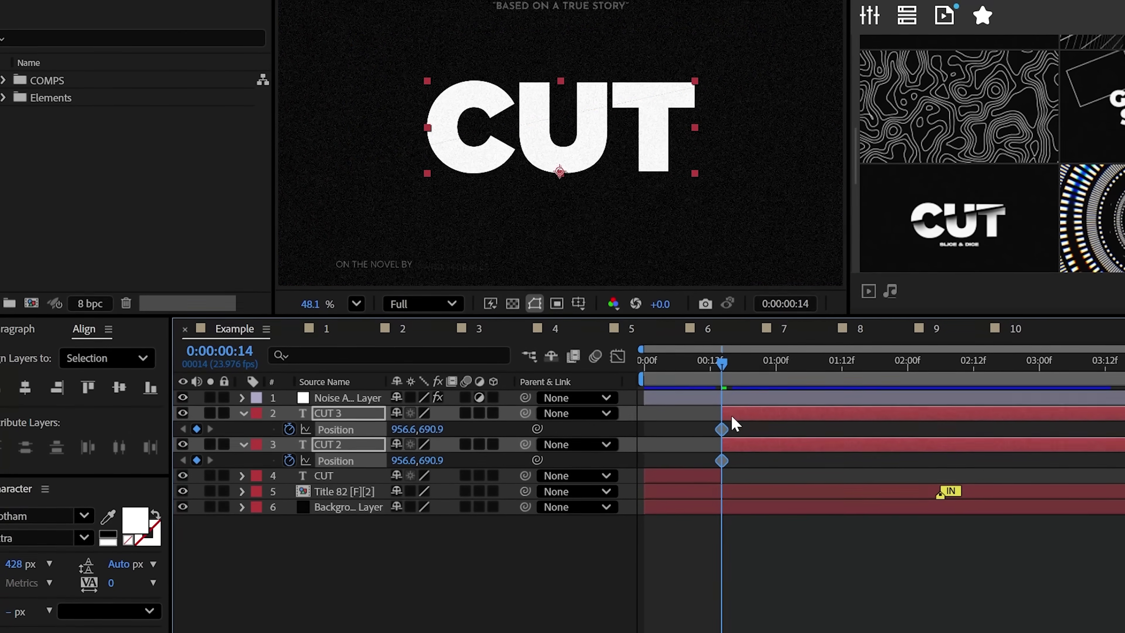
left_click(778, 362)
left_click(339, 420)
key("Left")
key("Left")
key("Left")
key("Left")
key("Left")
key("Left")
key("Up")
key("Up")
key("Up")
key("Up")
key("Up")
key("Up")
Step: Easy-ease both slices' Position keyframes and preview the slicing animation
left_click(335, 452)
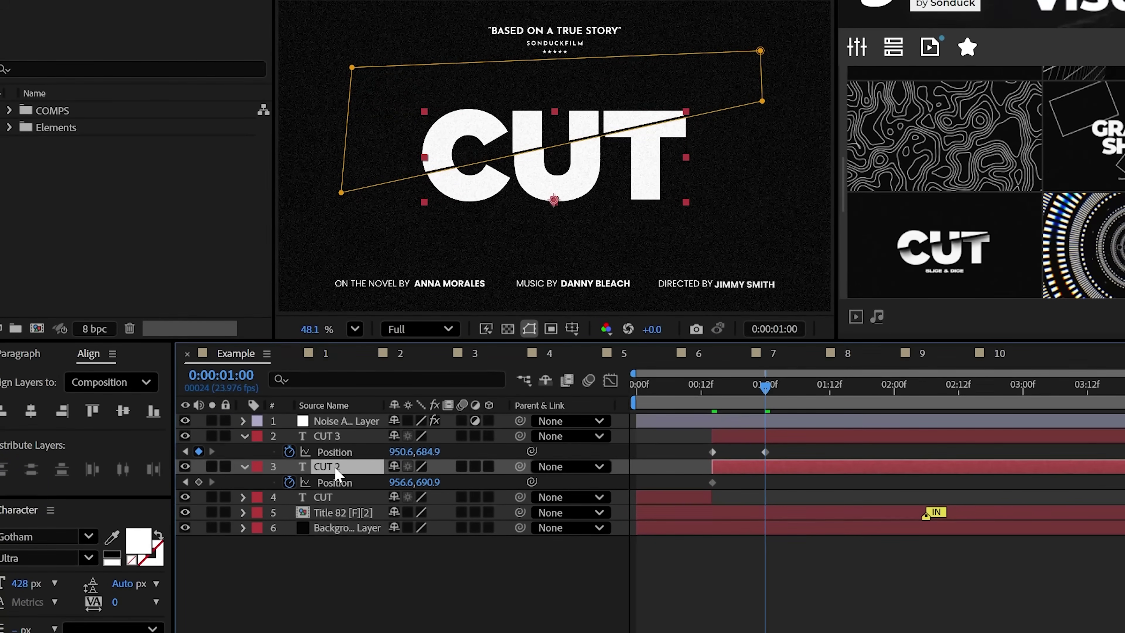
left_click_drag(690, 443, 781, 490)
key("F9")
key("Home")
key("space")
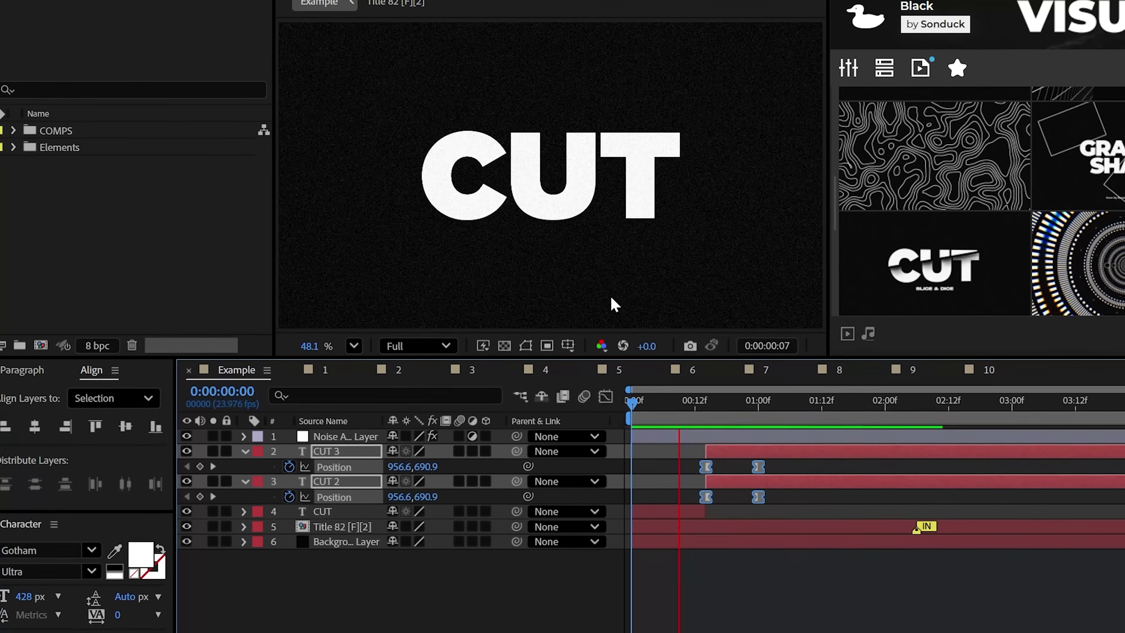
Step: Apply Drop Shadow to CUT 3 with direction 161° and a larger distance
key("ctrl+5")
type("Dr")
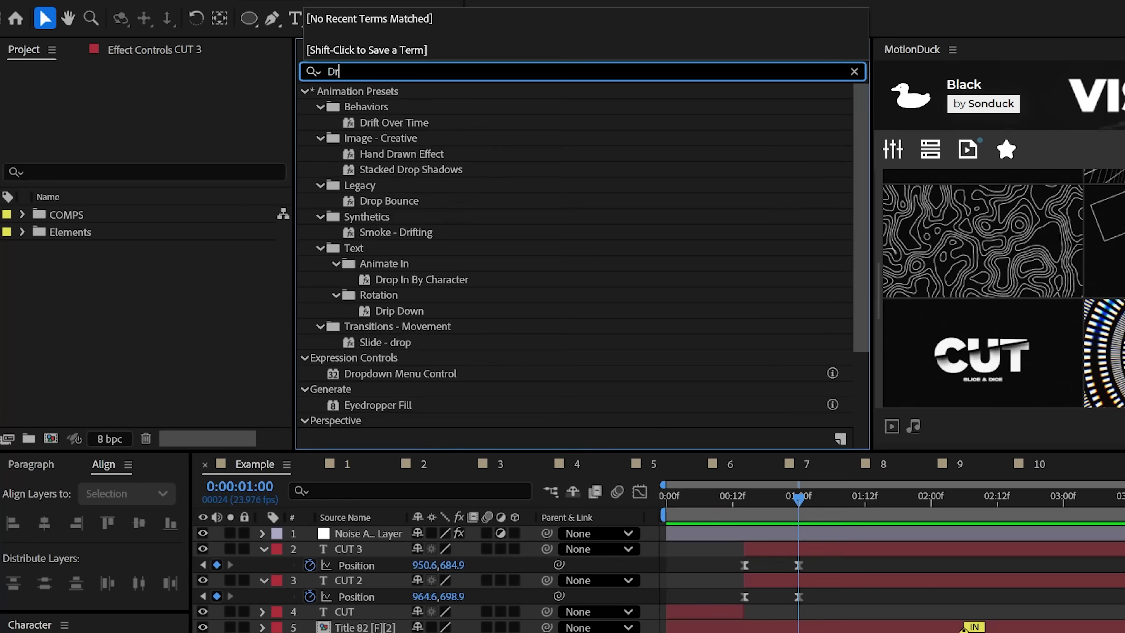
type("op s")
left_click_drag(388, 154, 354, 549)
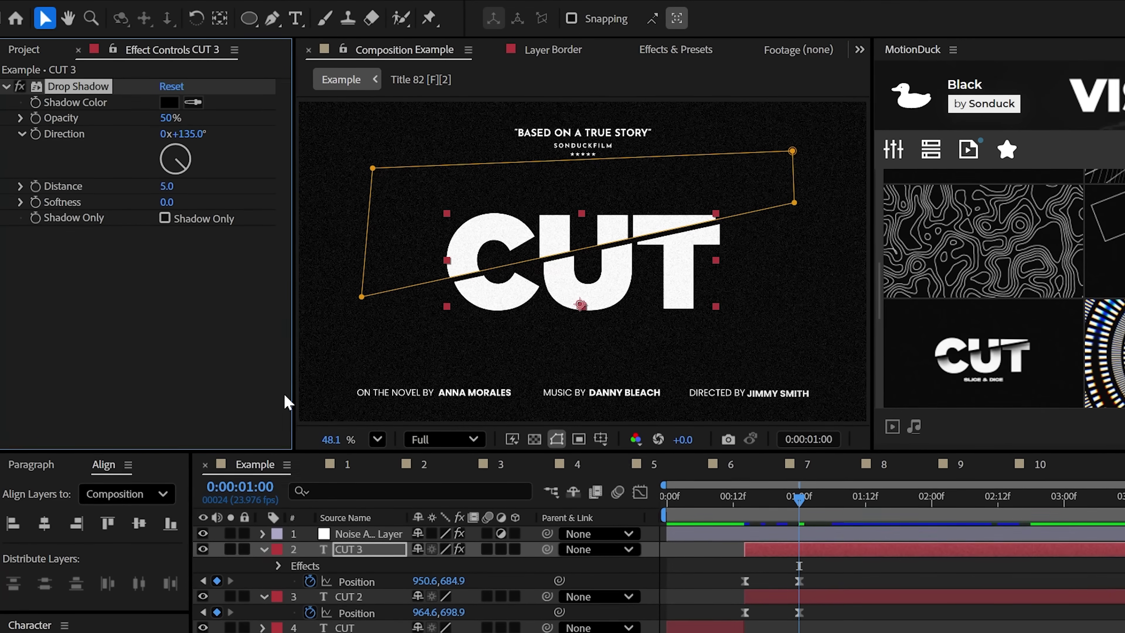
left_click_drag(179, 135, 194, 134)
left_click_drag(169, 186, 188, 202)
Step: Add a second, softer and wider Drop Shadow at 80% opacity
key("ctrl+d")
mouse_move(171, 338)
left_mouse_down()
mouse_move(190, 354)
mouse_move(235, 349)
mouse_move(175, 358)
left_mouse_up()
left_click_drag(177, 272, 195, 272)
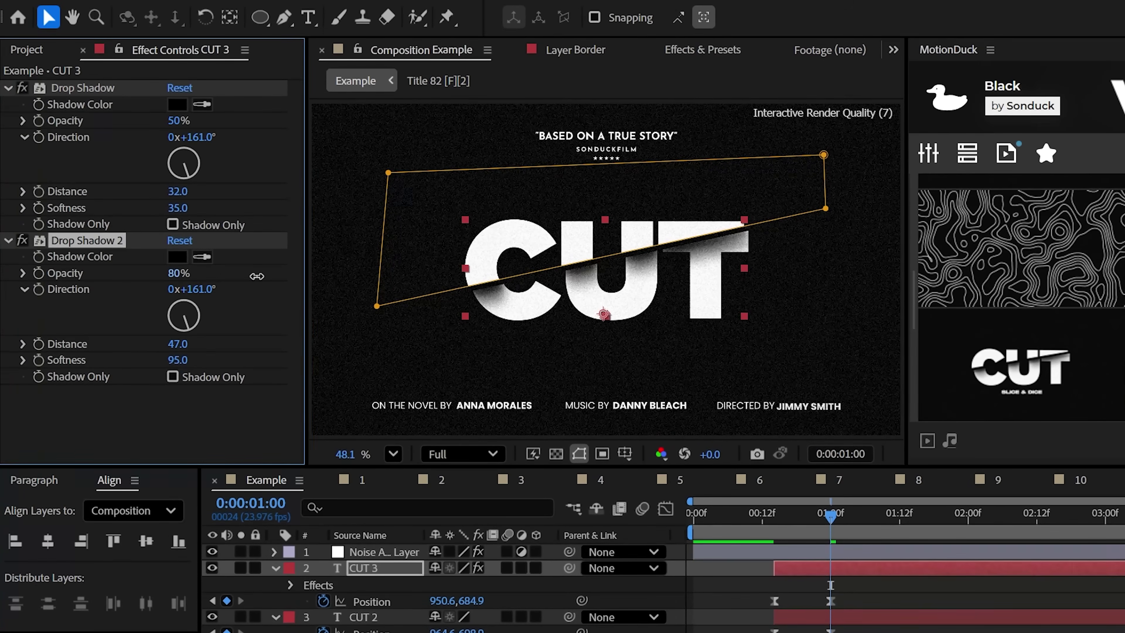
key("F2")
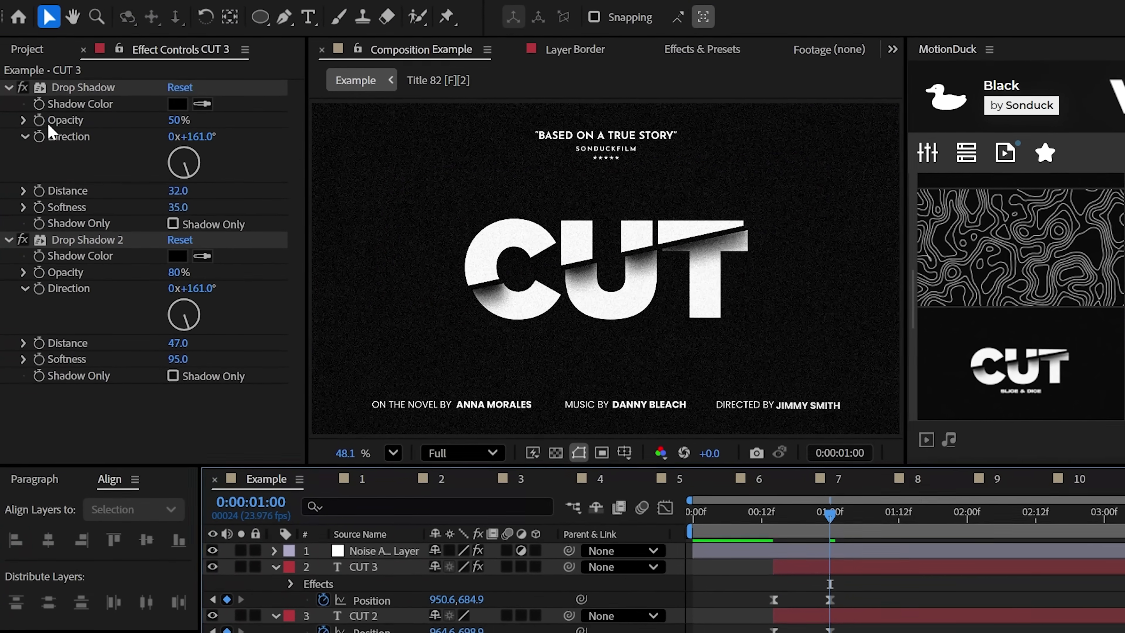
Step: Set the opacity of both drop shadows to 0
left_click(835, 572)
left_click_drag(838, 518, 781, 518)
left_click(175, 121)
type("0")
key("Return")
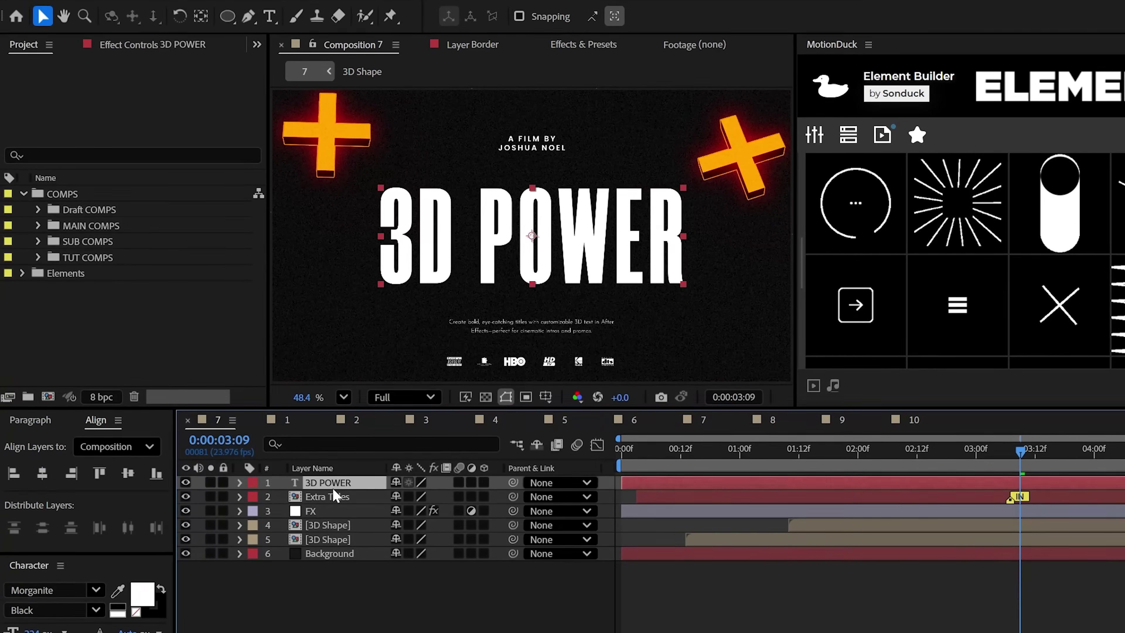
Step: Make 3D POWER a 3D layer and switch the composition renderer to Cinema 4D
left_click(484, 482)
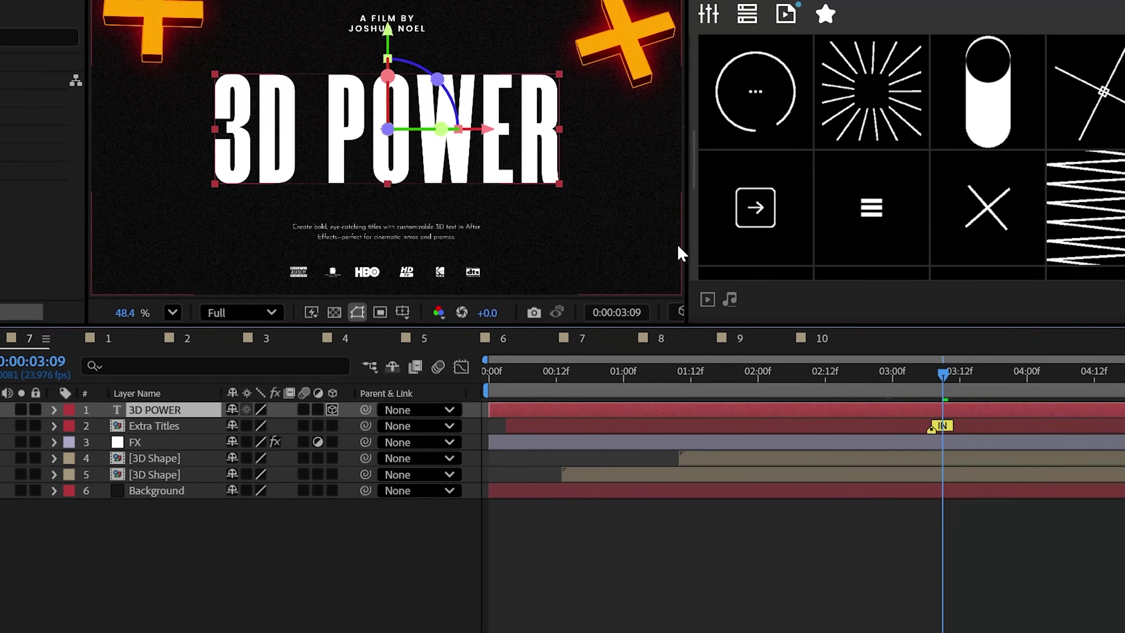
left_click_drag(765, 266, 1033, 264)
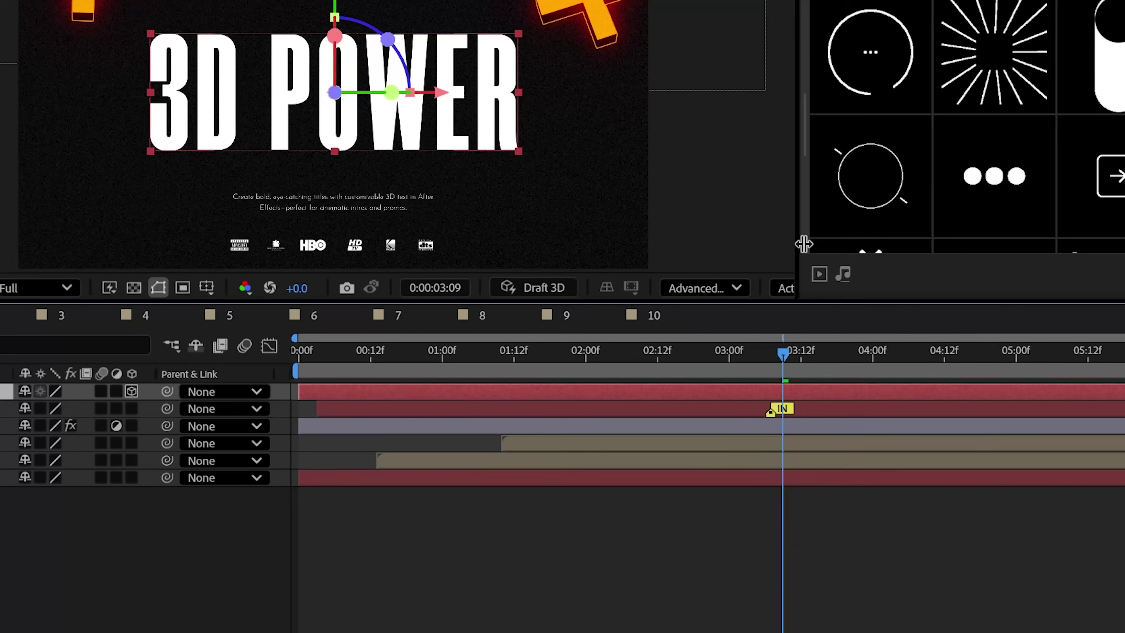
left_click(943, 324)
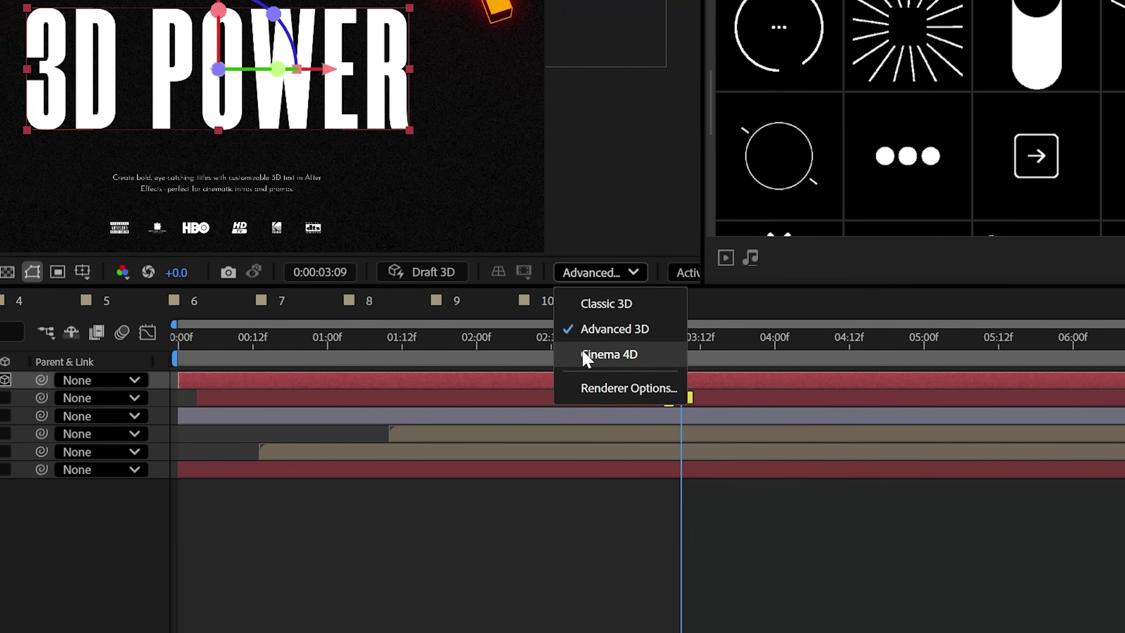
left_click(587, 358)
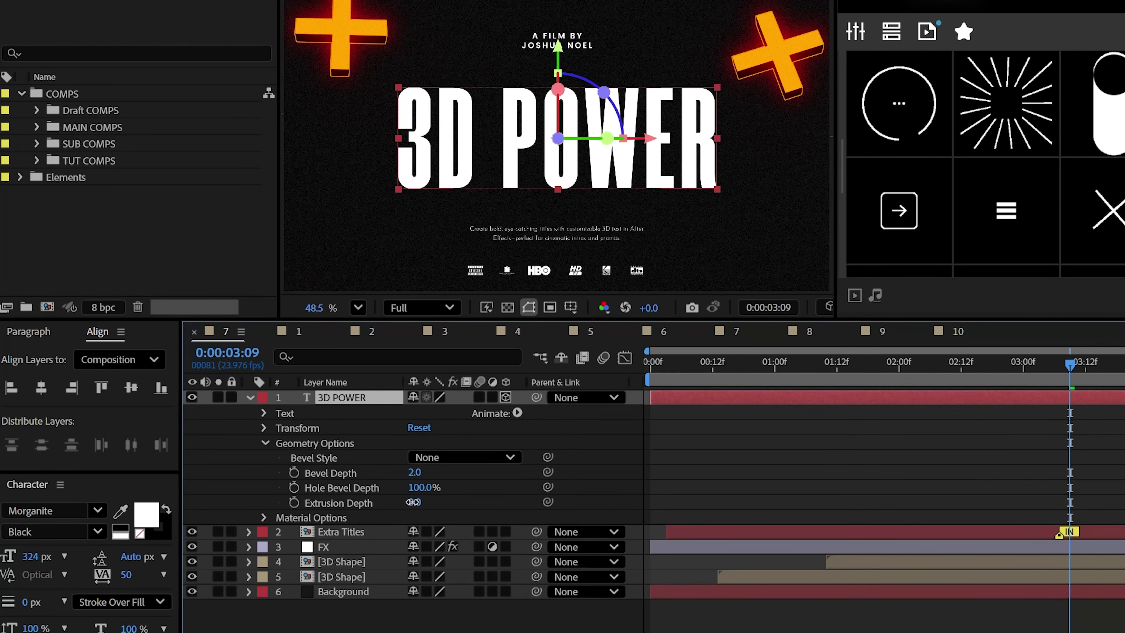
Step: Set Extrusion Depth to 158, Bevel Style to Convex and Bevel Depth to 2.5
left_click_drag(412, 501, 456, 501)
left_click(463, 457)
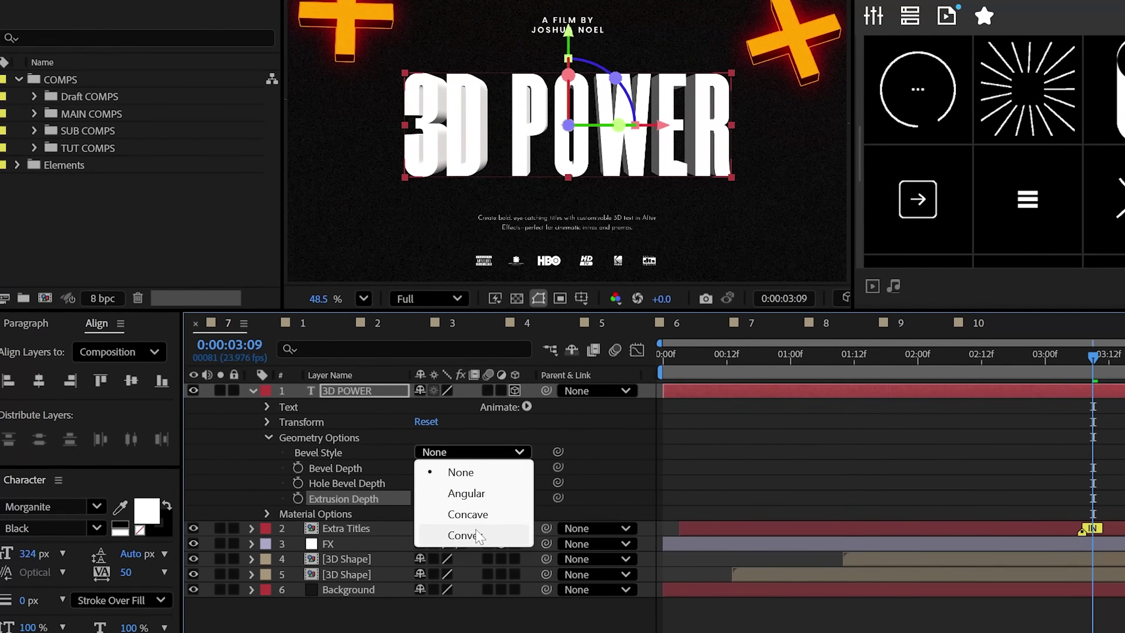
left_click(478, 536)
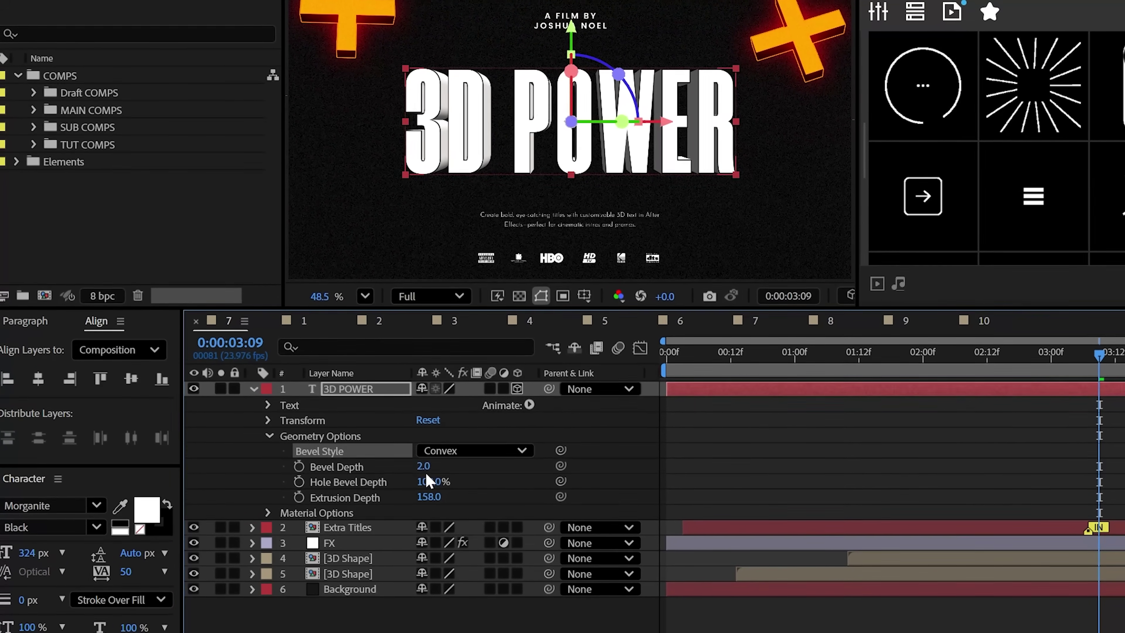
left_click_drag(418, 467, 417, 471)
key("F2")
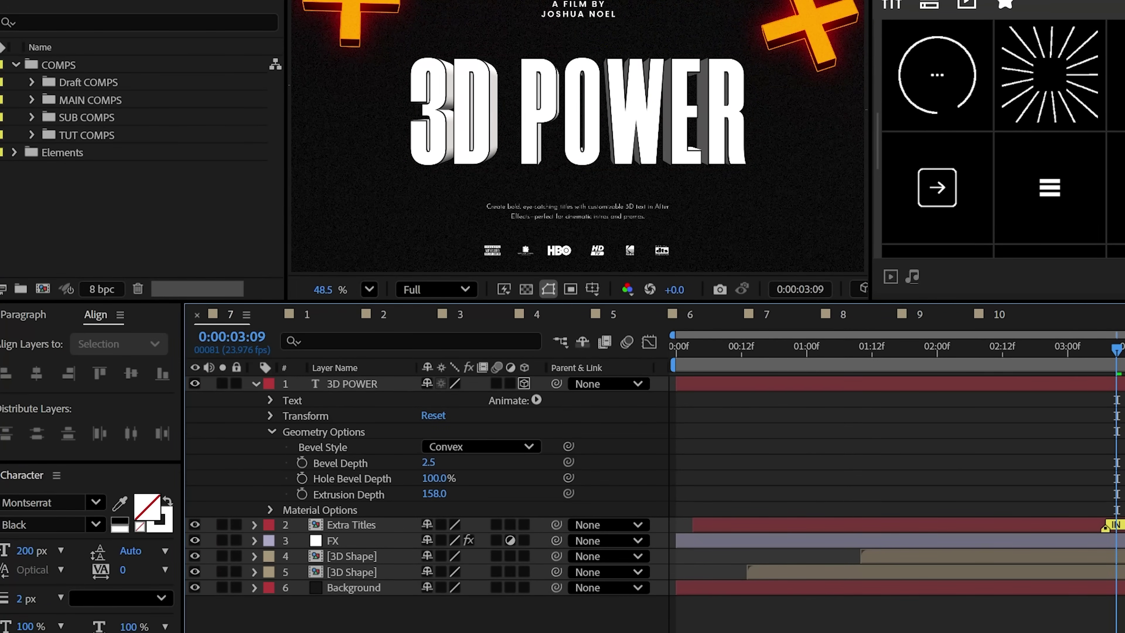
Step: Add an RGB side colour animator to 3D POWER and set the sides to black
left_click(271, 431)
left_click(536, 400)
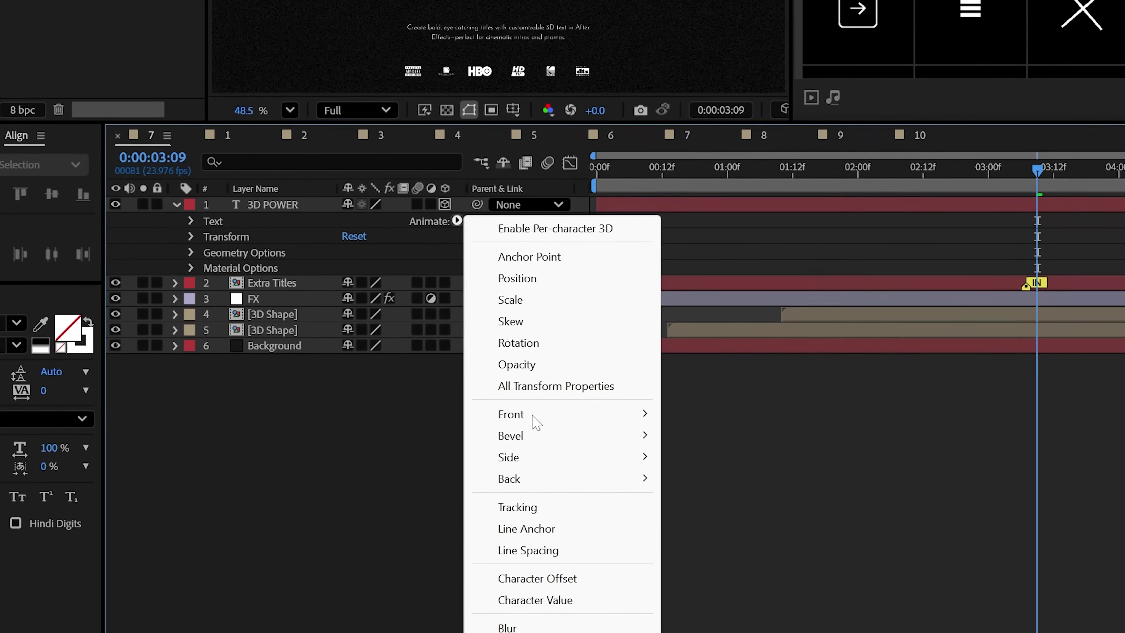
mouse_move(590, 632)
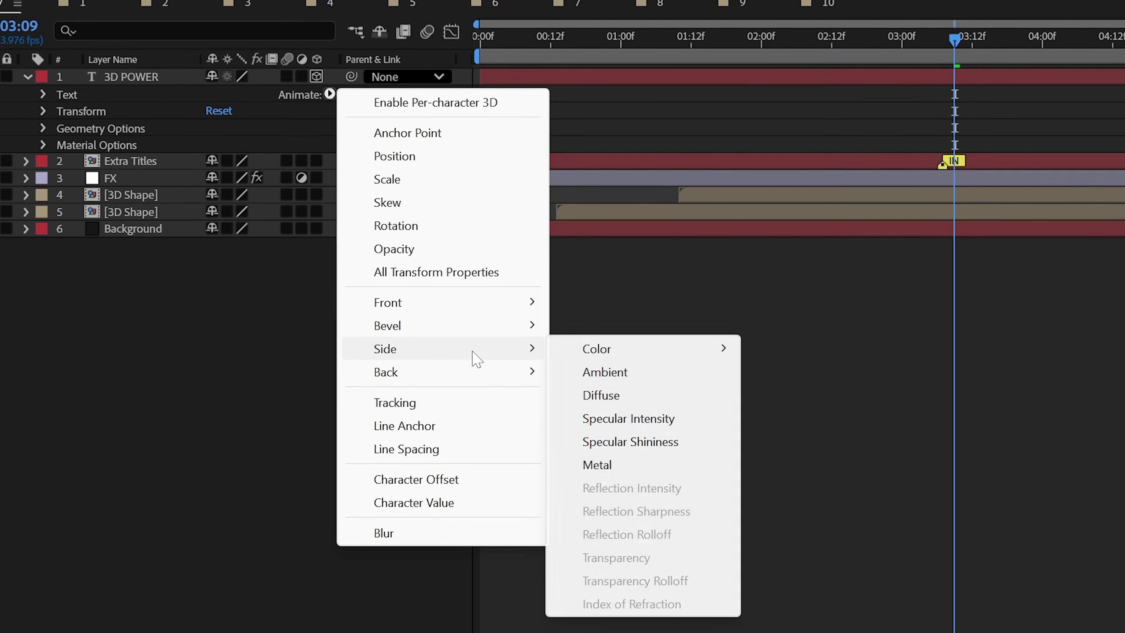
mouse_move(646, 324)
left_click(771, 359)
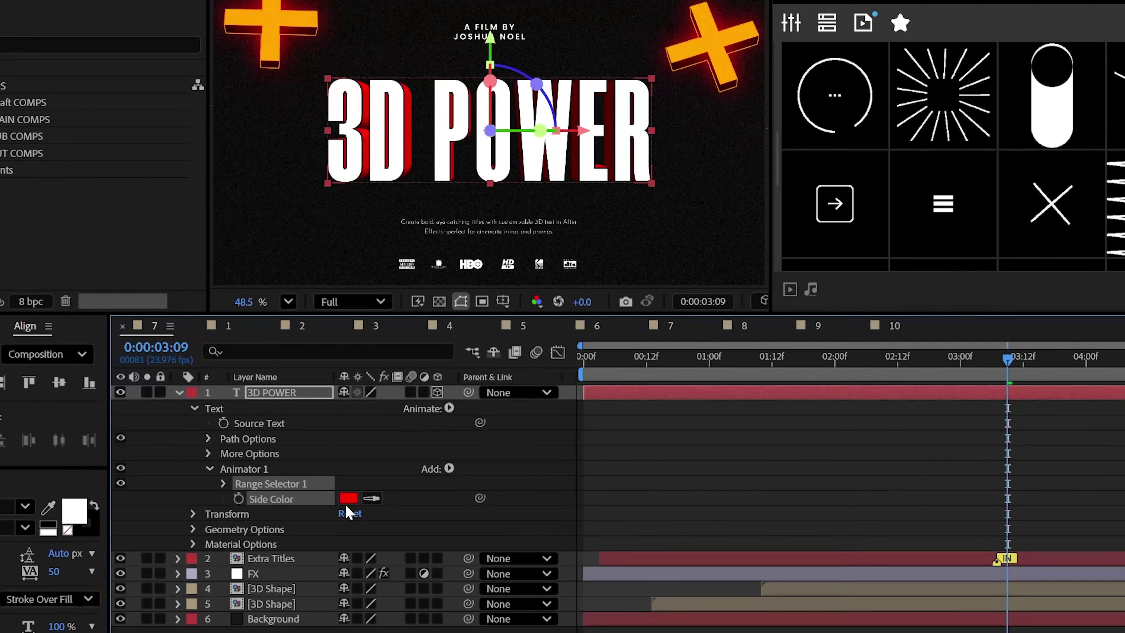
left_click(359, 514)
left_click_drag(956, 361, 740, 361)
left_click_drag(702, 467, 534, 580)
left_click(1019, 379)
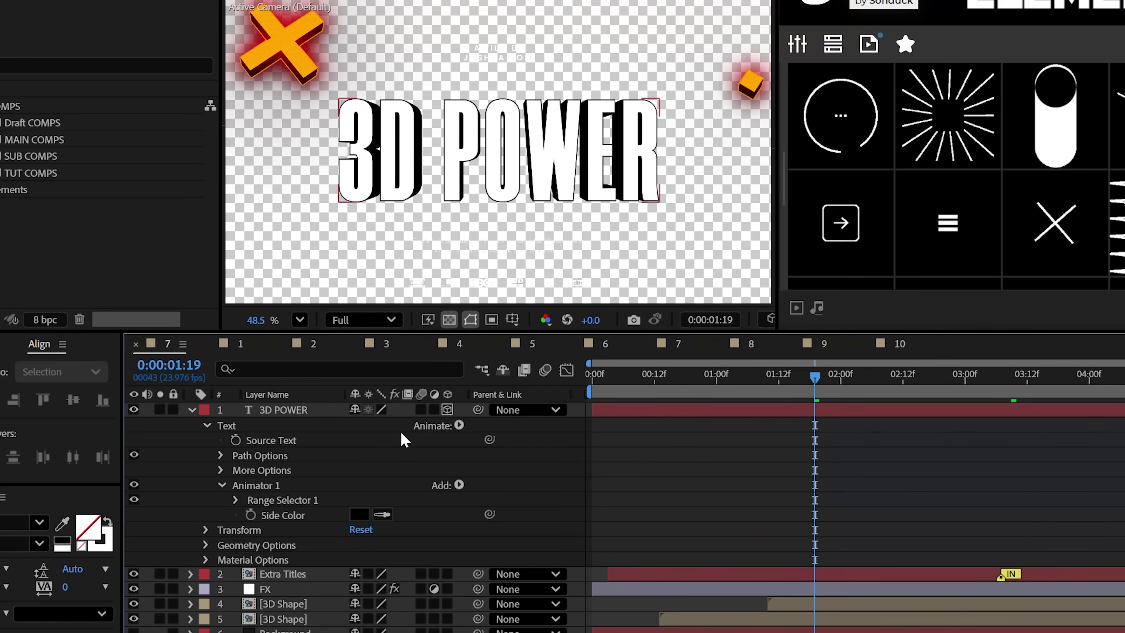
Step: Add a position animator at -2060 depth with Range Start keyframes so letters fly in
left_click(459, 425)
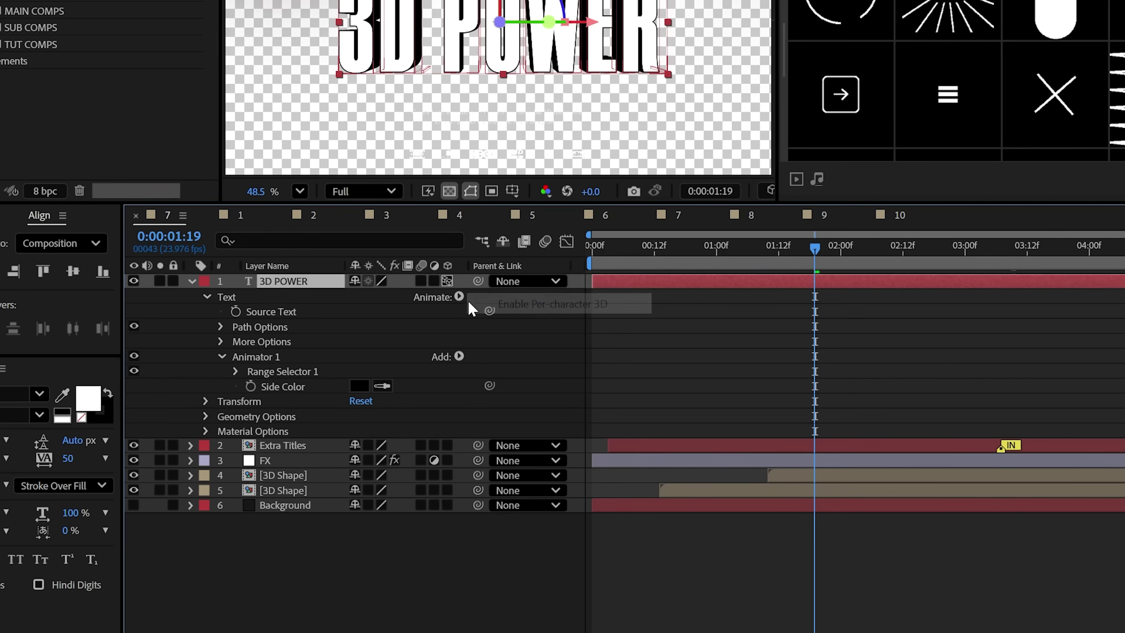
left_click(458, 425)
left_click(515, 351)
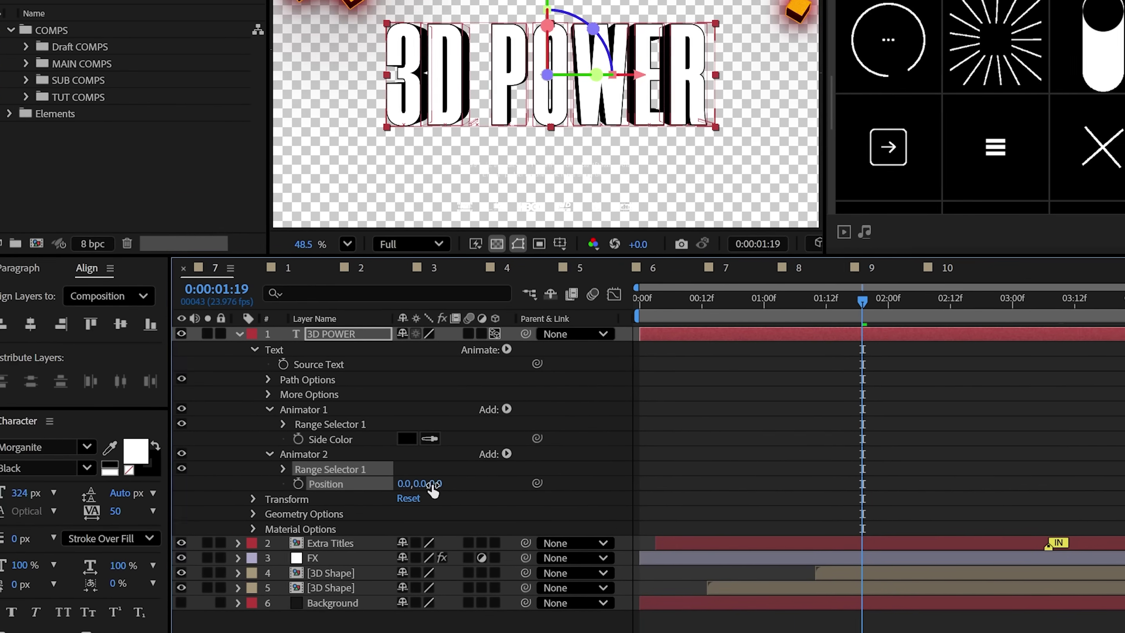
left_click_drag(391, 429, 423, 425)
left_click_drag(479, 493, 443, 499)
key("Home")
left_click(291, 482)
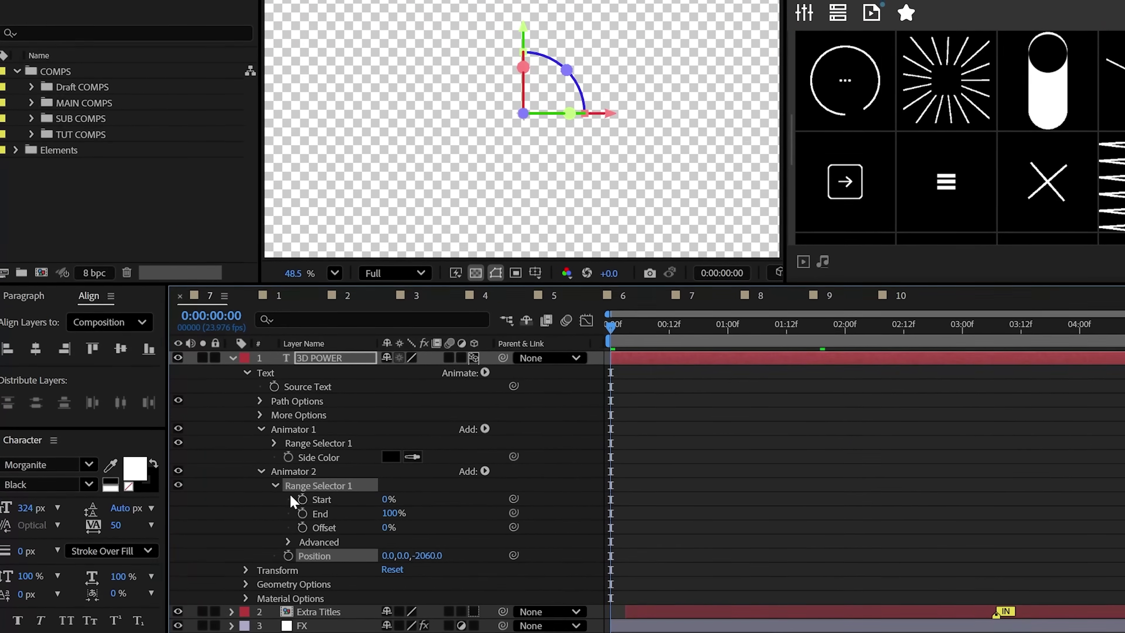
left_click(302, 499)
left_click(844, 324)
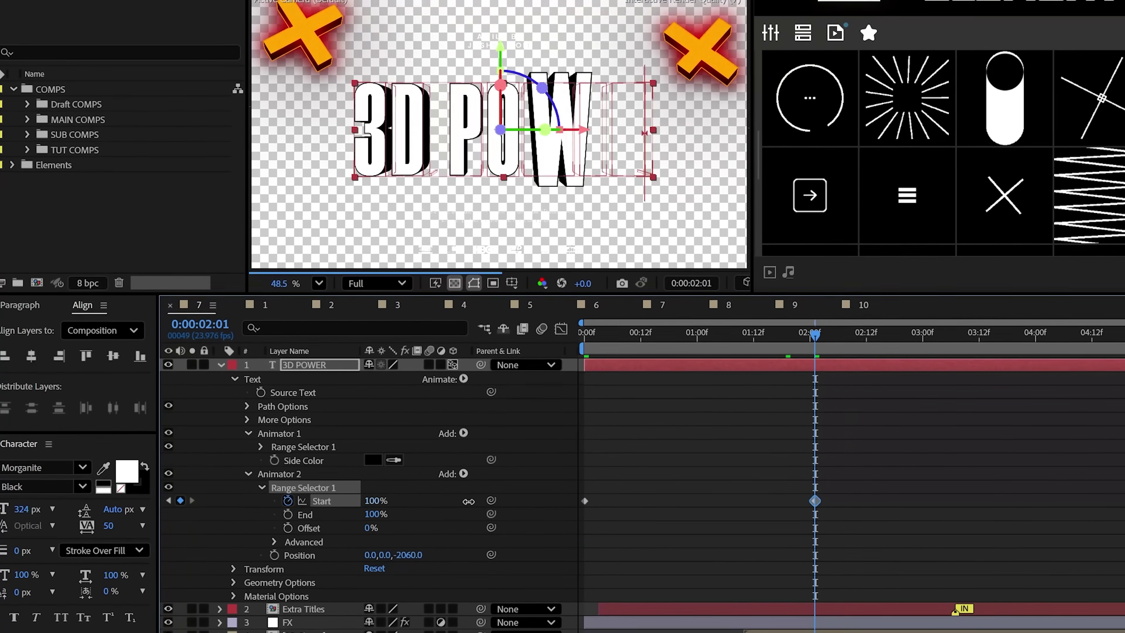
left_click(288, 542)
key("space")
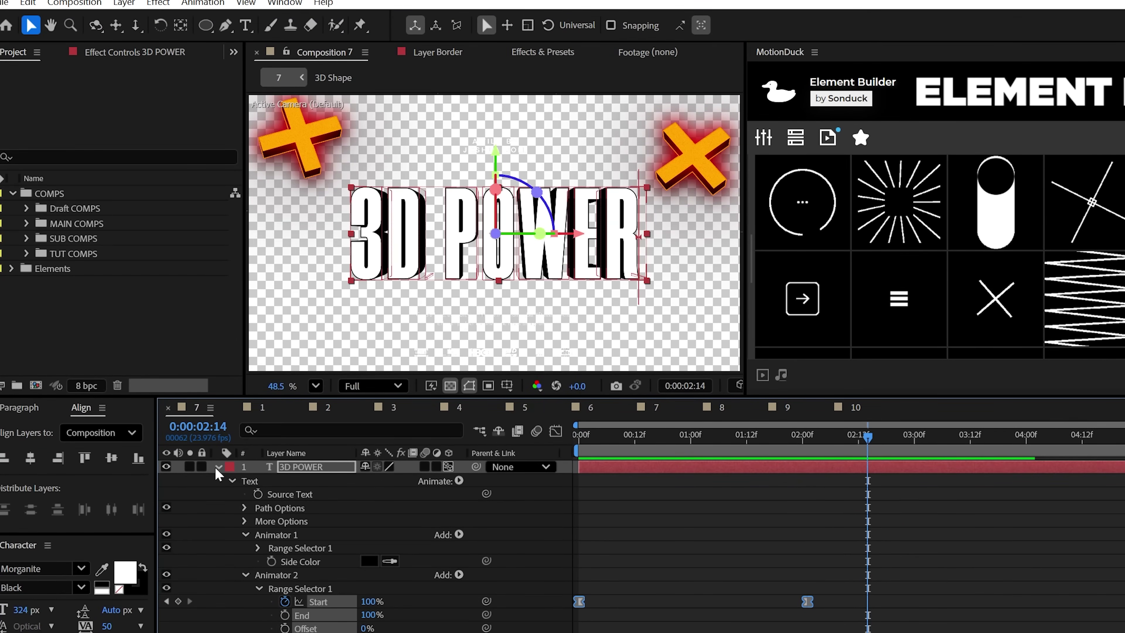
Step: Add a Stroke layer style to the 3D Text layer and open its colour setting
left_click(218, 466)
right_click(307, 467)
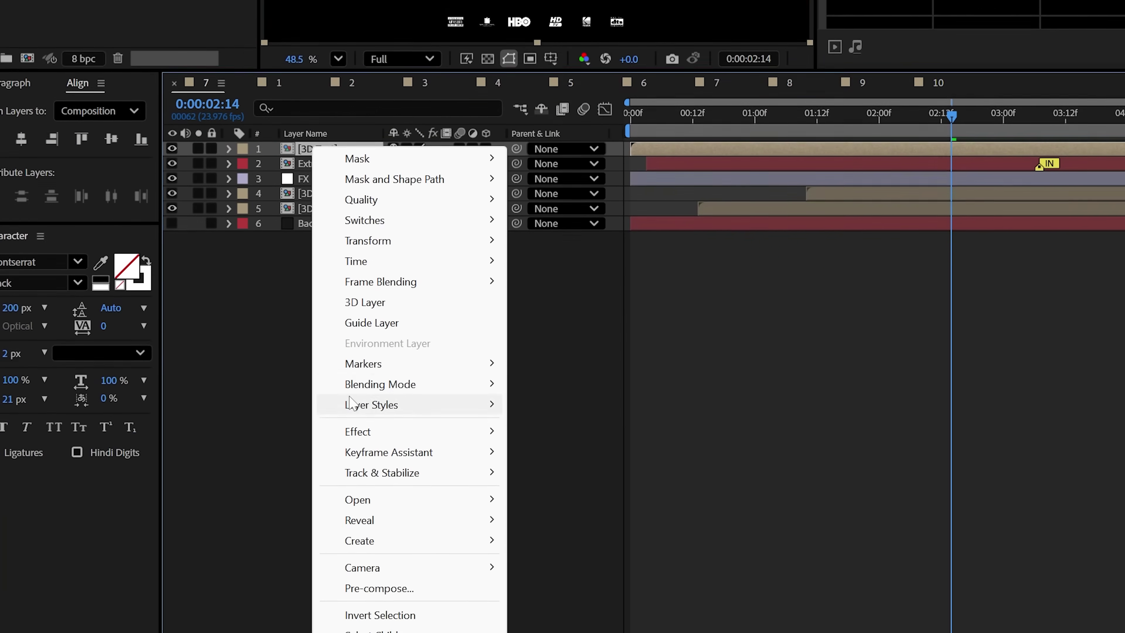
mouse_move(371, 612)
left_click(542, 632)
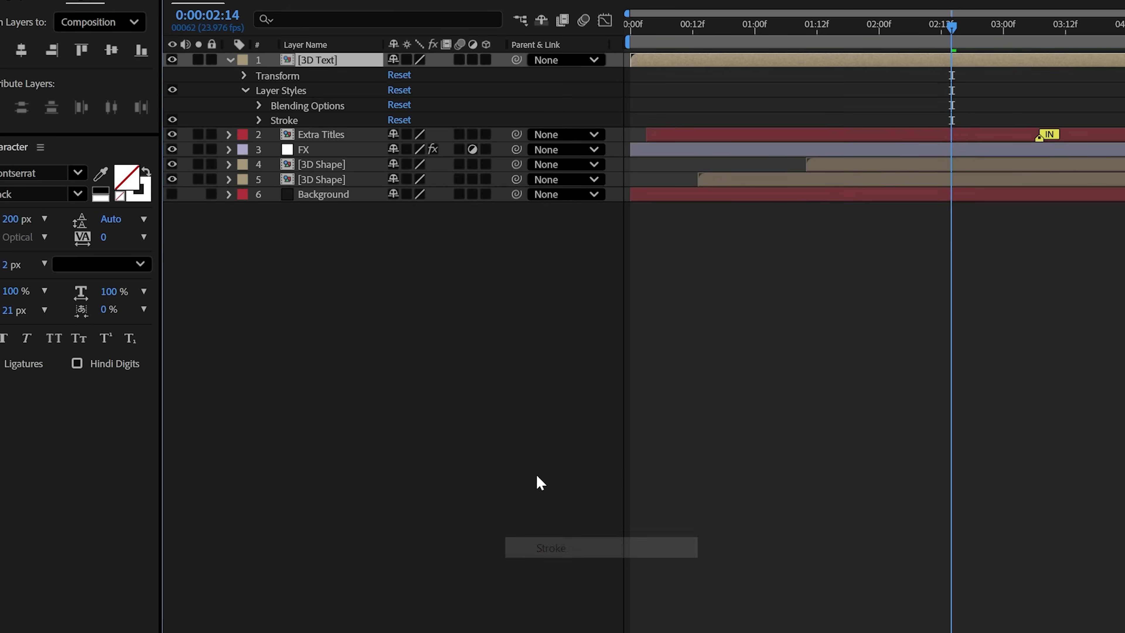
left_click(260, 417)
left_click(381, 447)
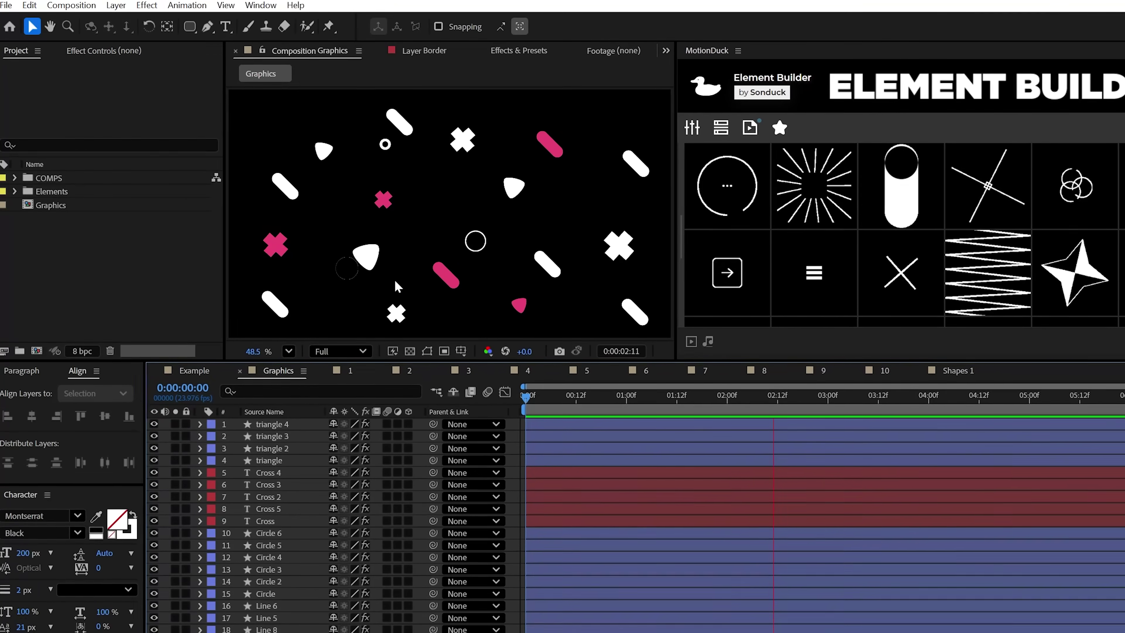
Step: Switch the timeline to the Example composition tab
left_click(194, 370)
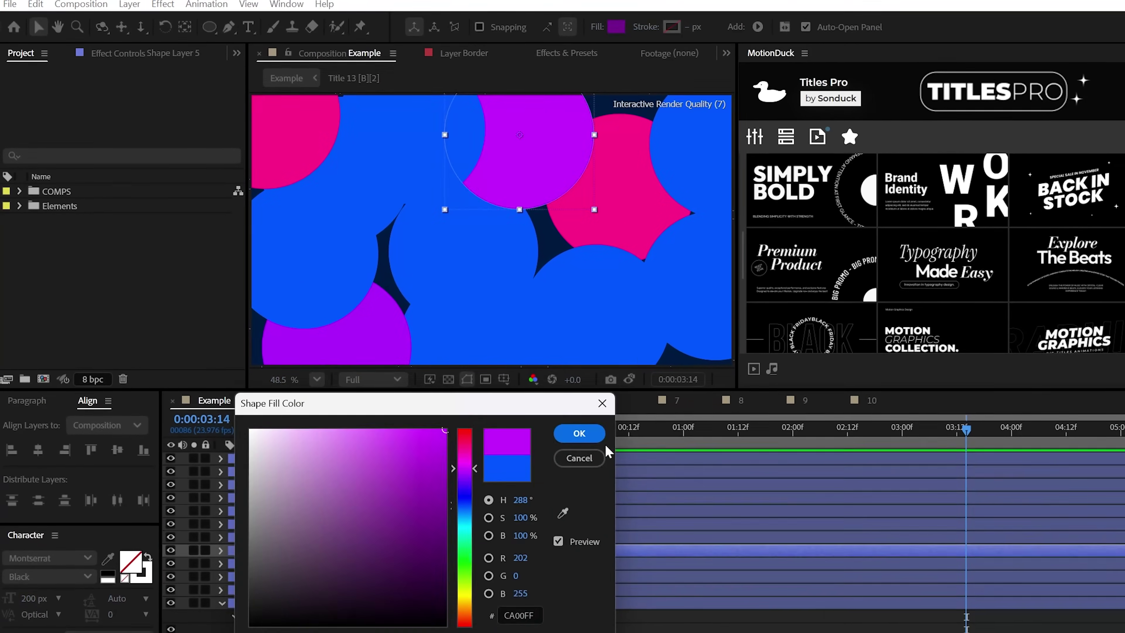
Step: Recolour one circle to cyan and add an adjustment layer with Gaussian Blur
left_click_drag(460, 469, 460, 505)
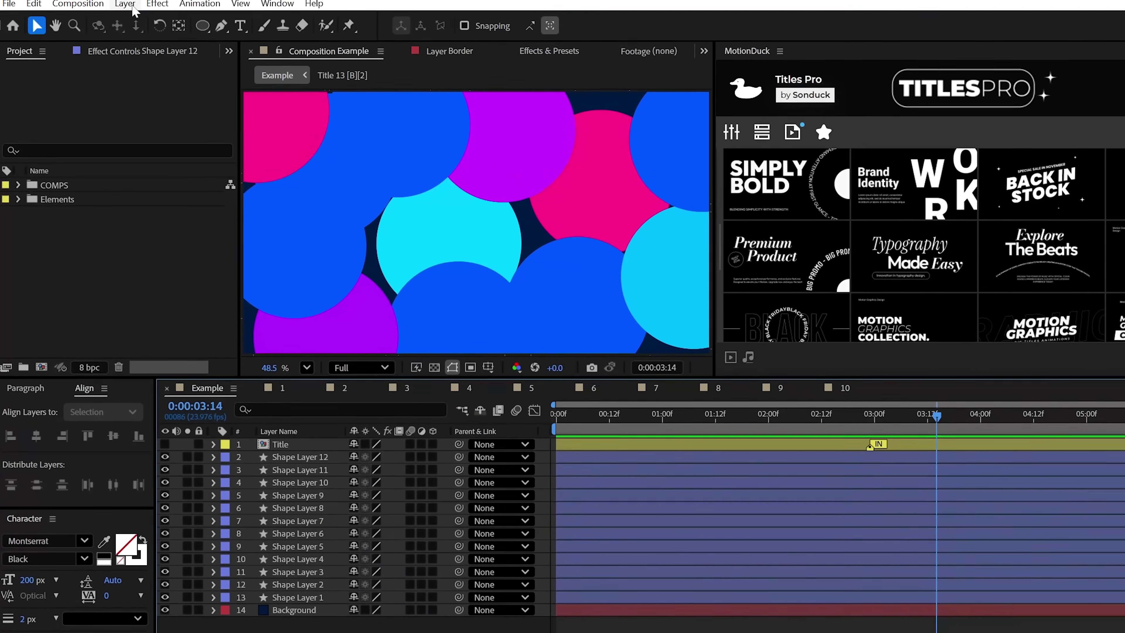
left_click(126, 4)
mouse_move(221, 21)
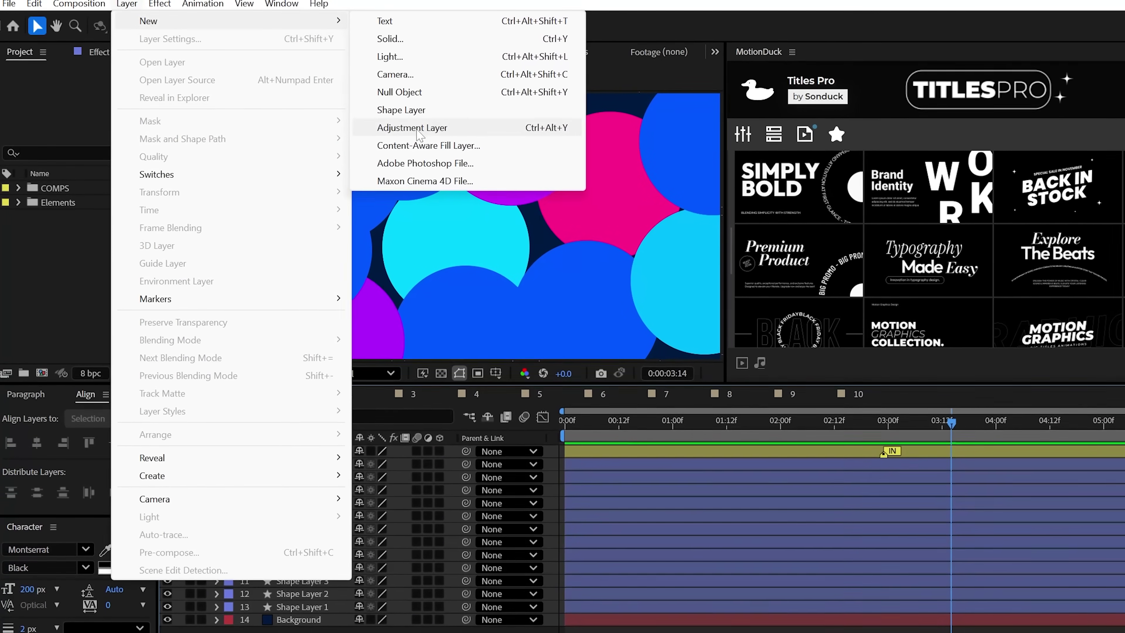
left_click(412, 128)
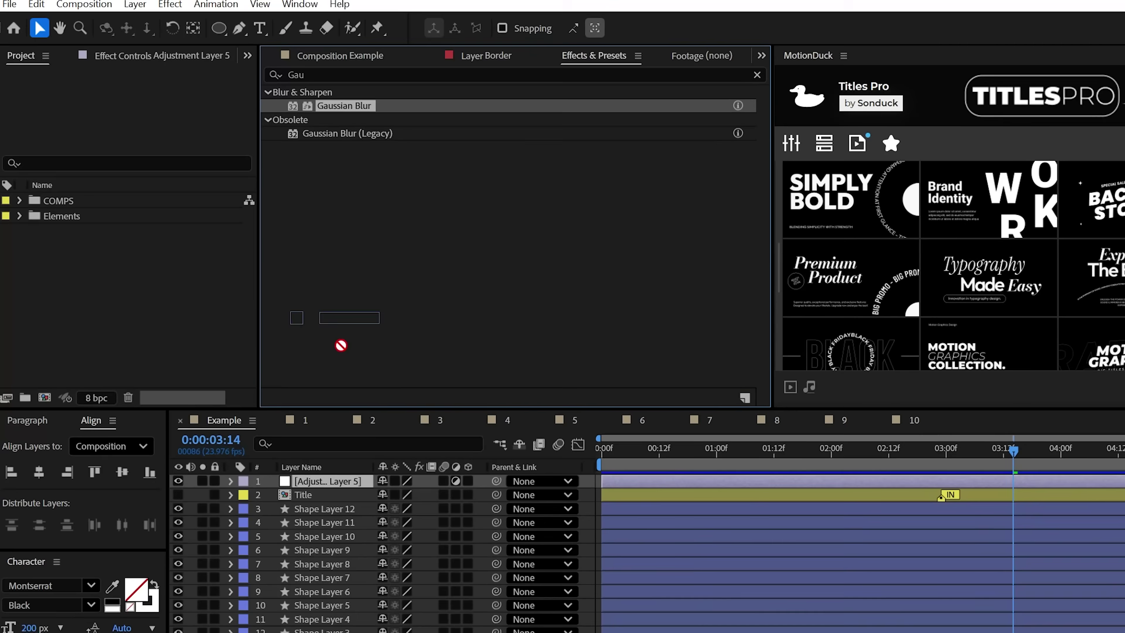
left_click_drag(341, 345, 322, 478)
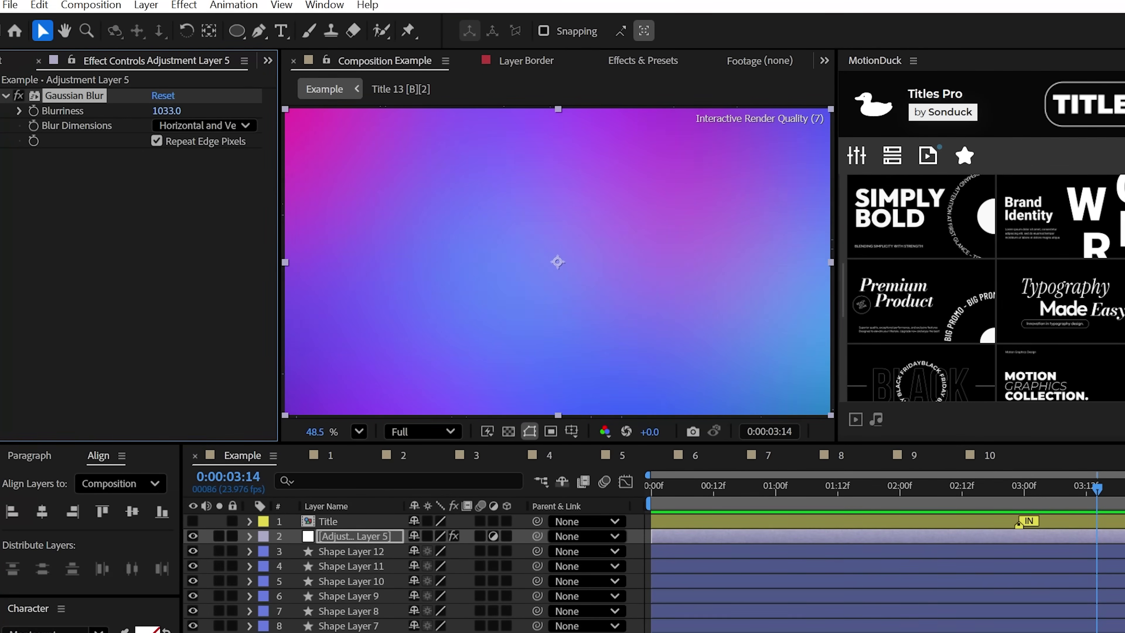
Step: Create a null object and keyframe its Rotation from the comp start to spin the circles
left_click(146, 4)
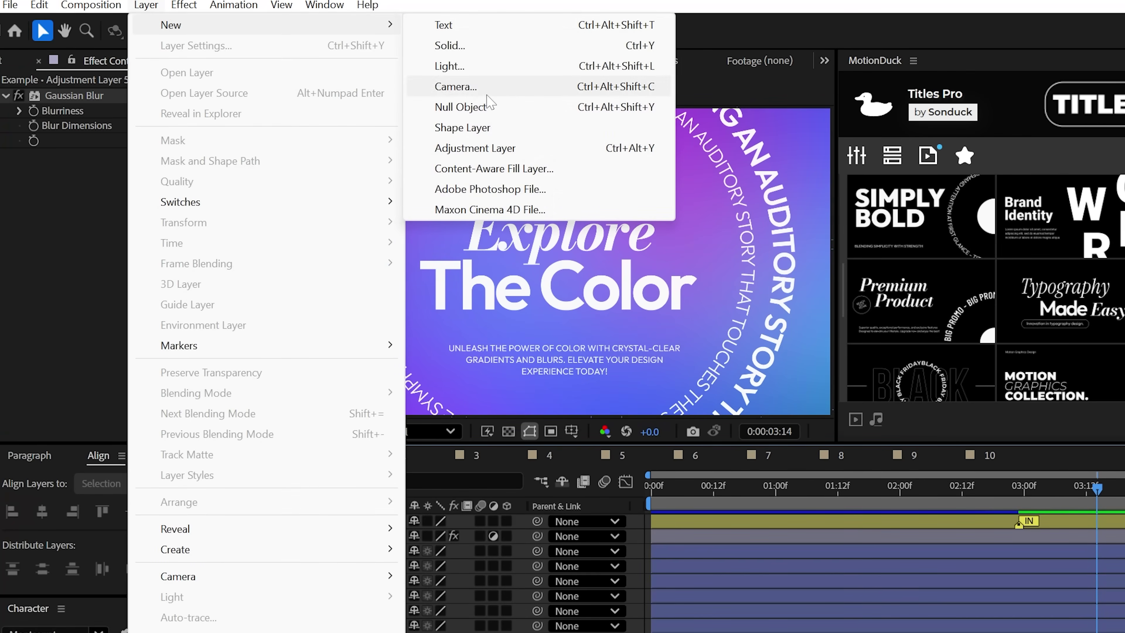
left_click(487, 107)
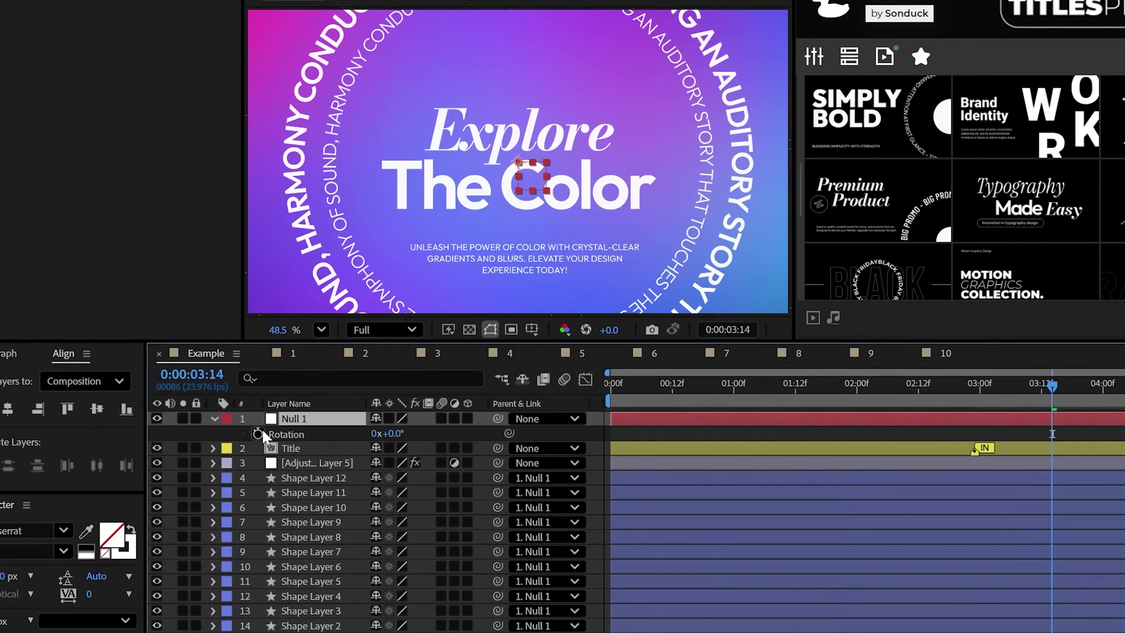
key("alt+shift+r")
key("Home")
left_click_drag(371, 457, 493, 462)
key("space")
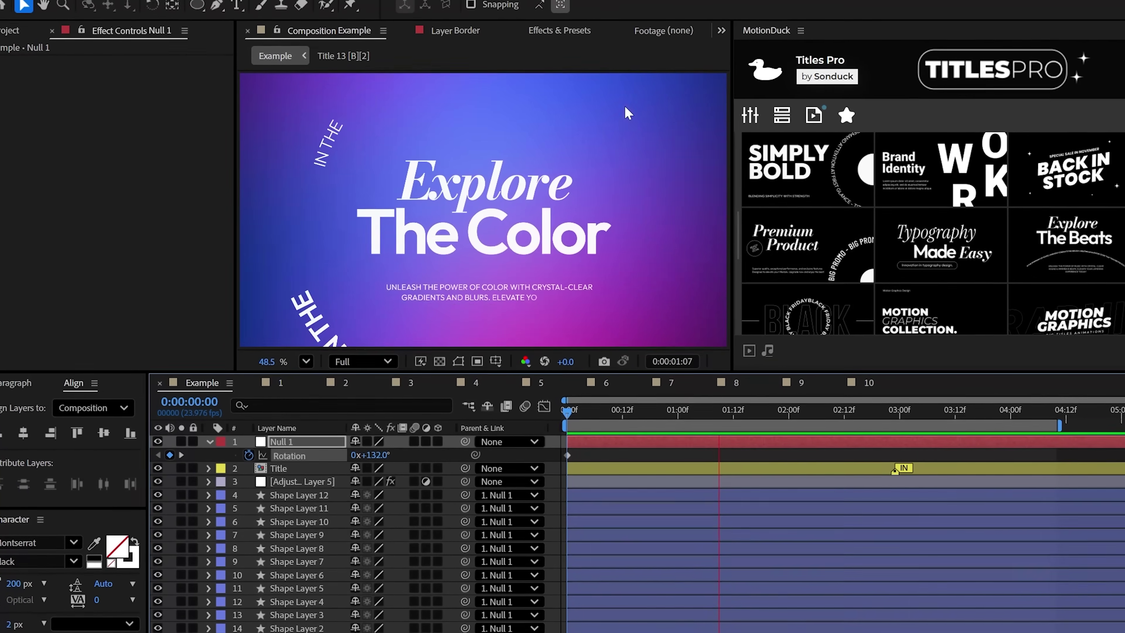
Step: Apply Noise and Glow to the blur adjustment layer, then duplicate the Glow
left_click(299, 469)
left_click(549, 51)
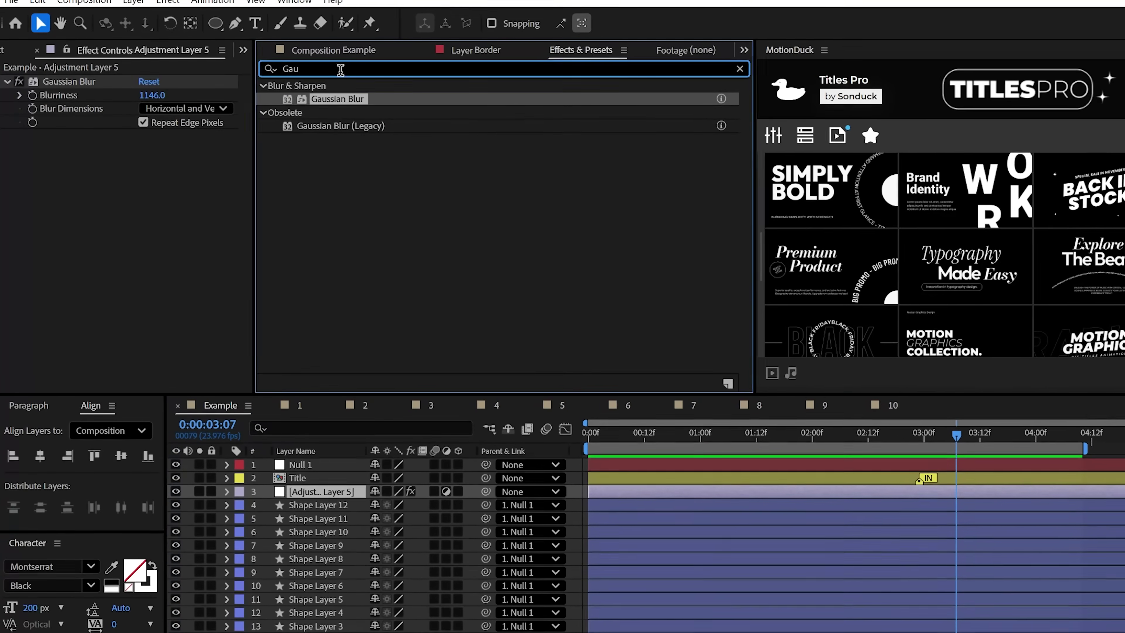
type("Noise")
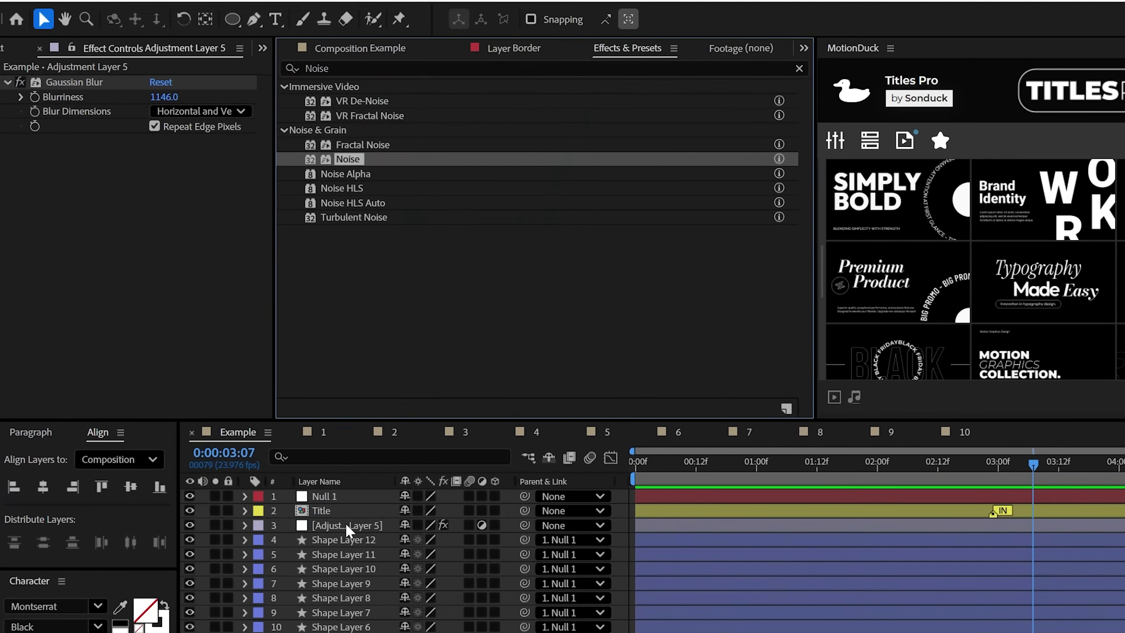
double_click(339, 157)
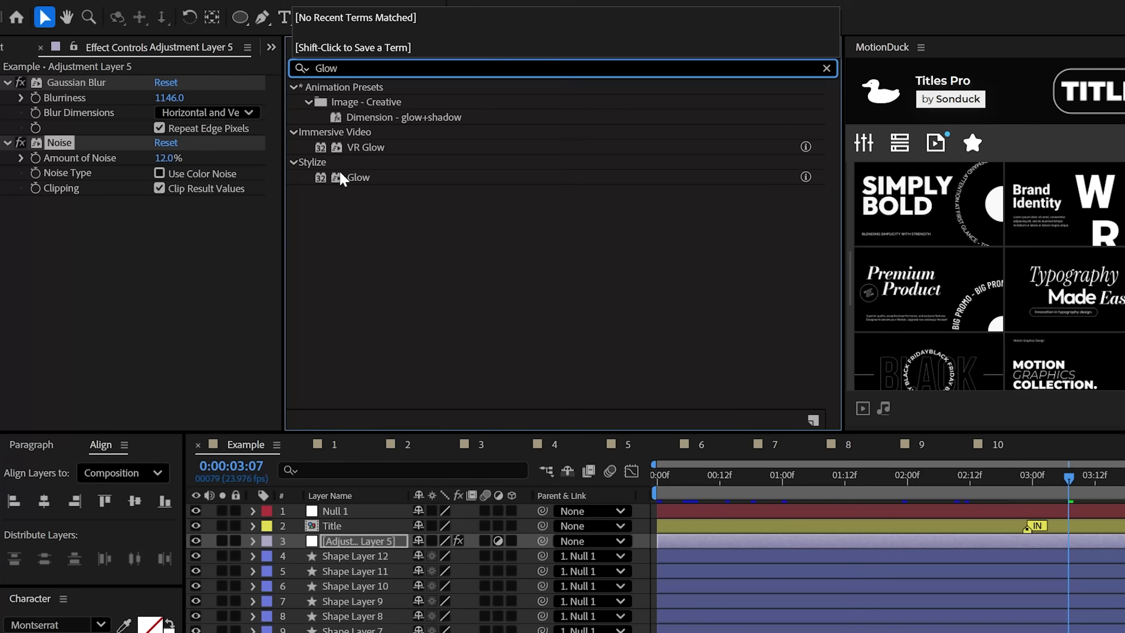
double_click(341, 176)
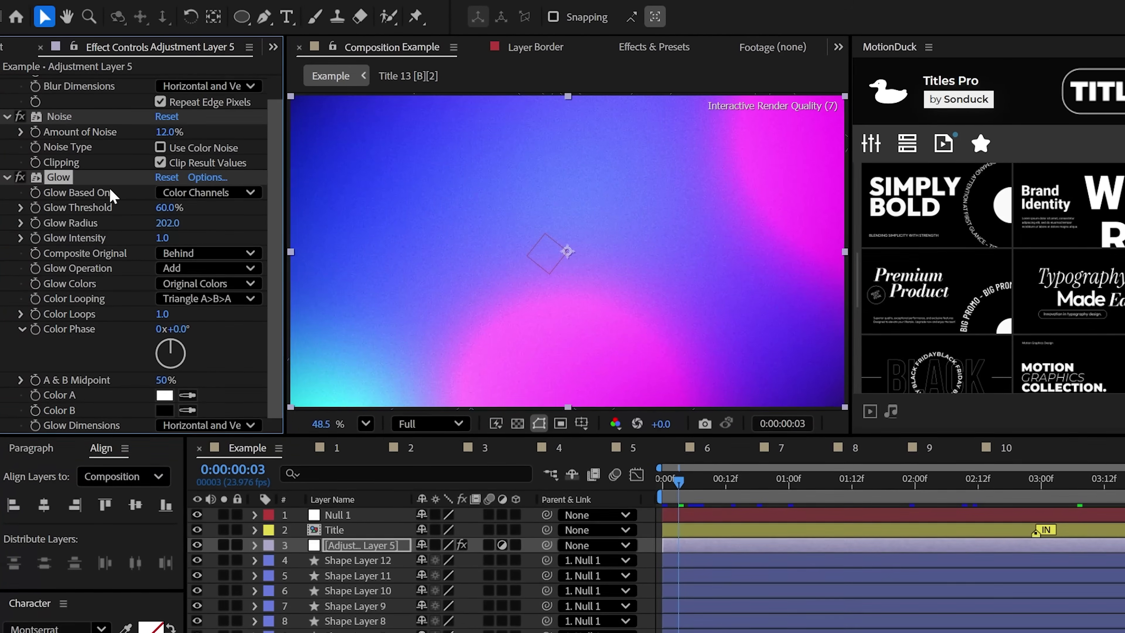
left_click(7, 177)
key("ctrl+d")
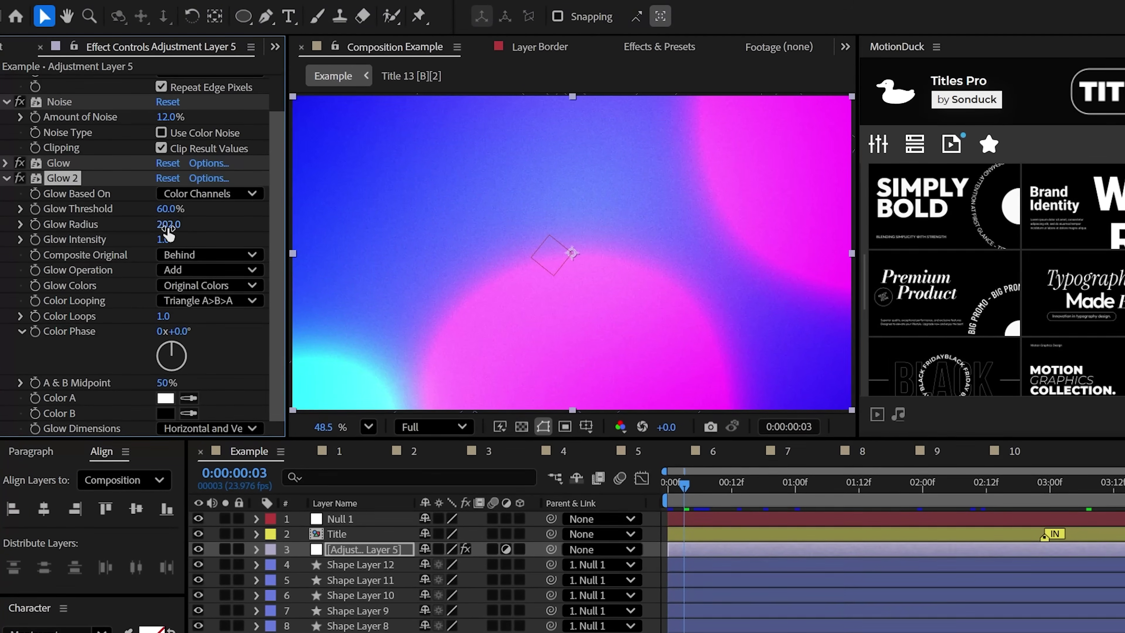